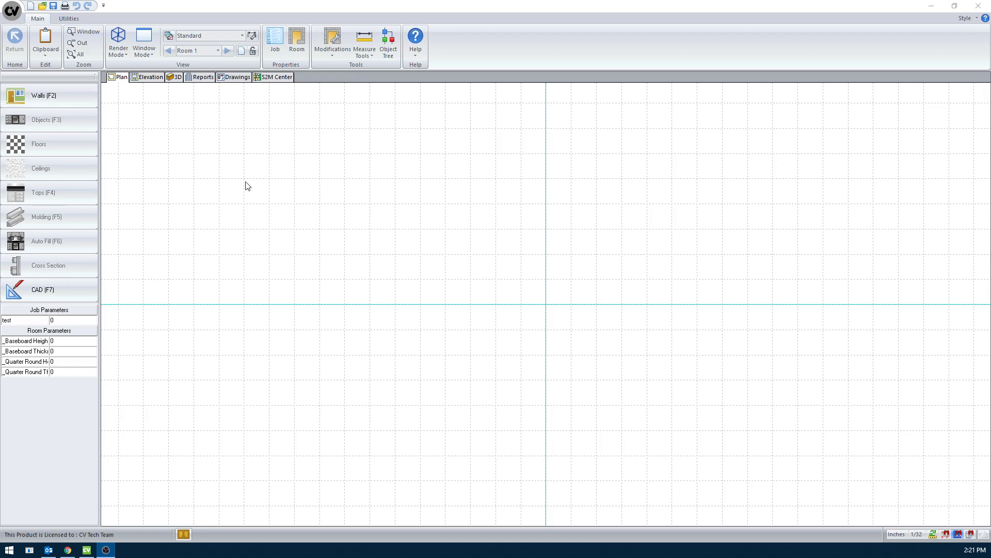
- Draw a single 120-inch wall running left to right across the plan
{"action": "left_click", "coordinate": [89, 99]}
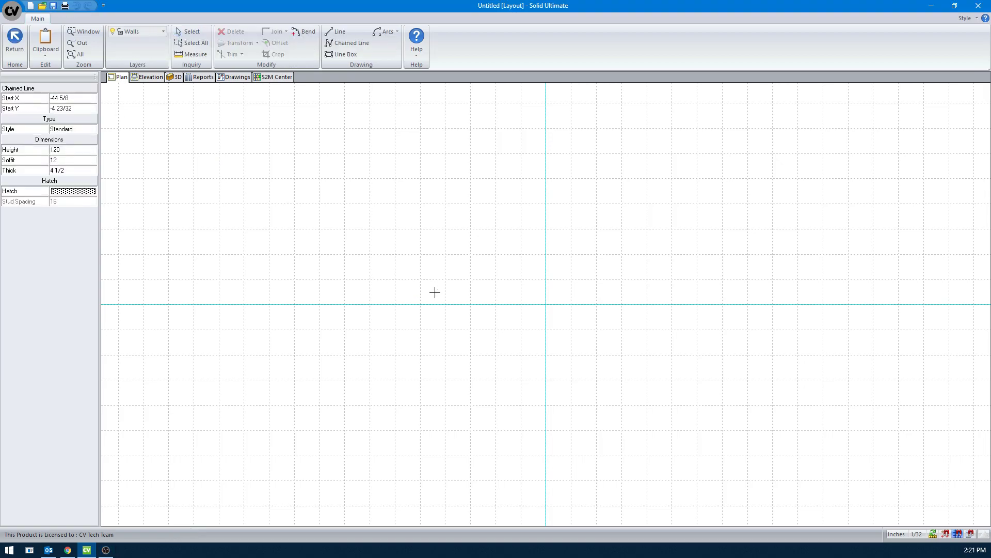
{"action": "left_click", "coordinate": [369, 303]}
{"action": "left_click", "coordinate": [672, 304]}
{"action": "key", "text": "Escape"}
{"action": "key", "text": "Escape"}
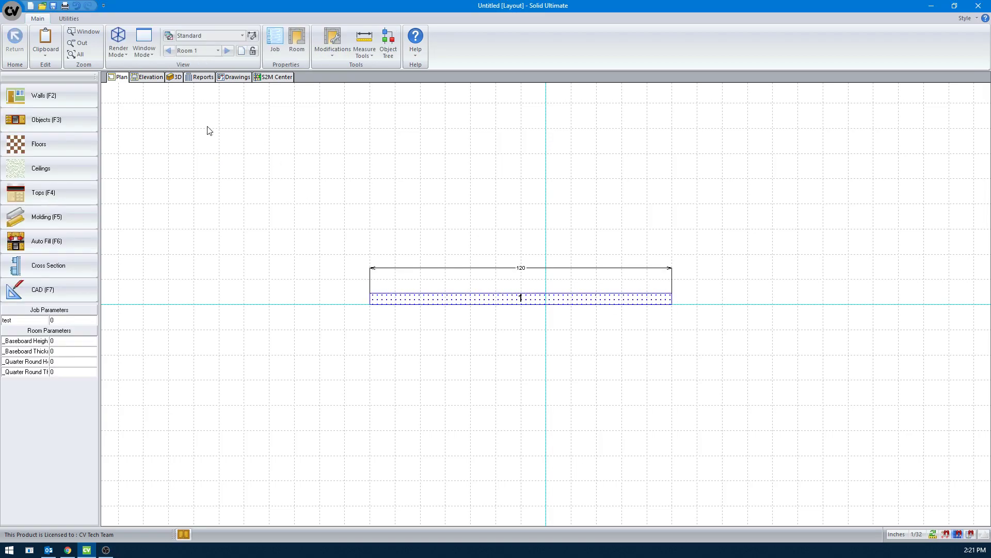
- Place a 30-inch Std Base cabinet from the base cabinet catalog at the wall's left end
{"action": "left_click", "coordinate": [44, 128]}
{"action": "left_click", "coordinate": [47, 149]}
{"action": "left_click", "coordinate": [31, 121]}
{"action": "left_click", "coordinate": [23, 137]}
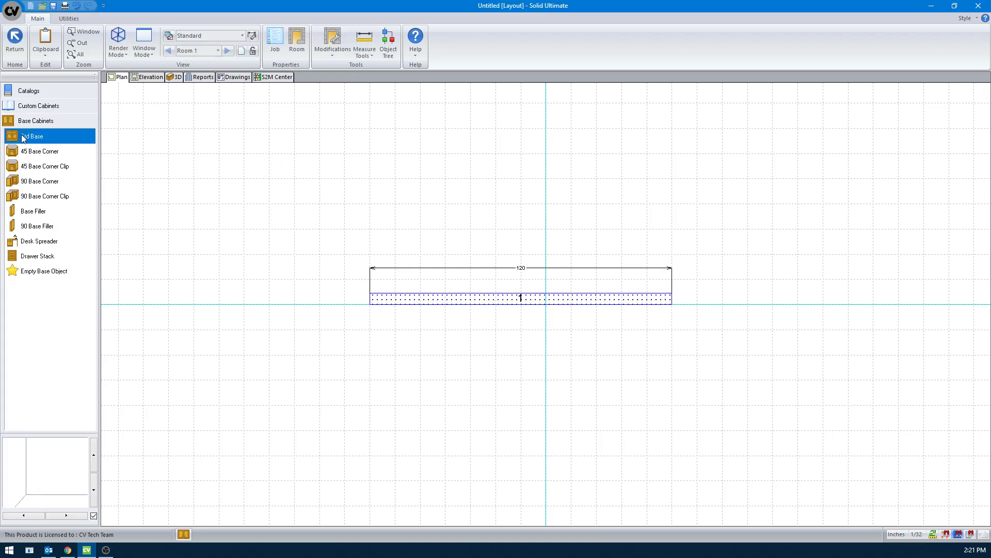
{"action": "left_click", "coordinate": [361, 263]}
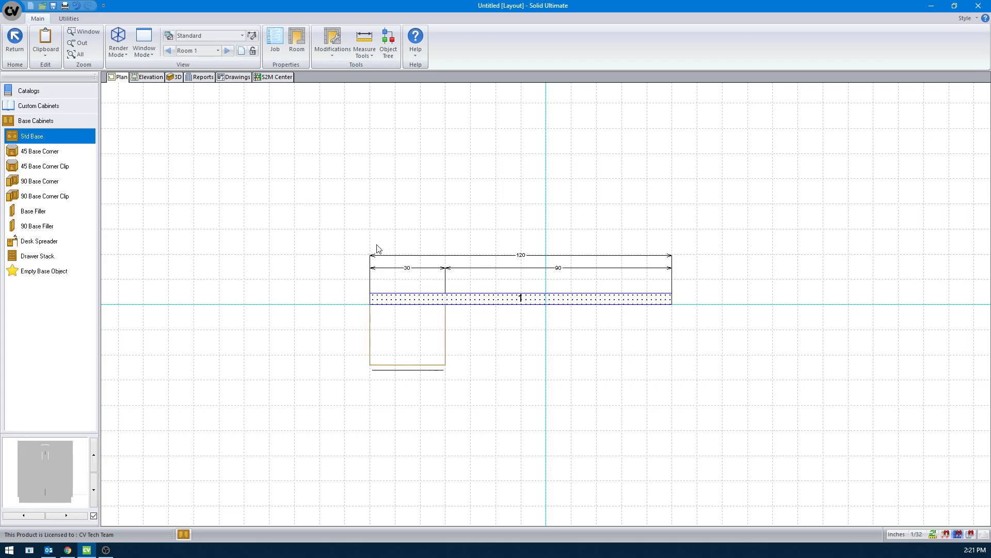
- Show the Bid Center in Labor view mode using the Labor scheme
{"action": "left_click", "coordinate": [202, 80]}
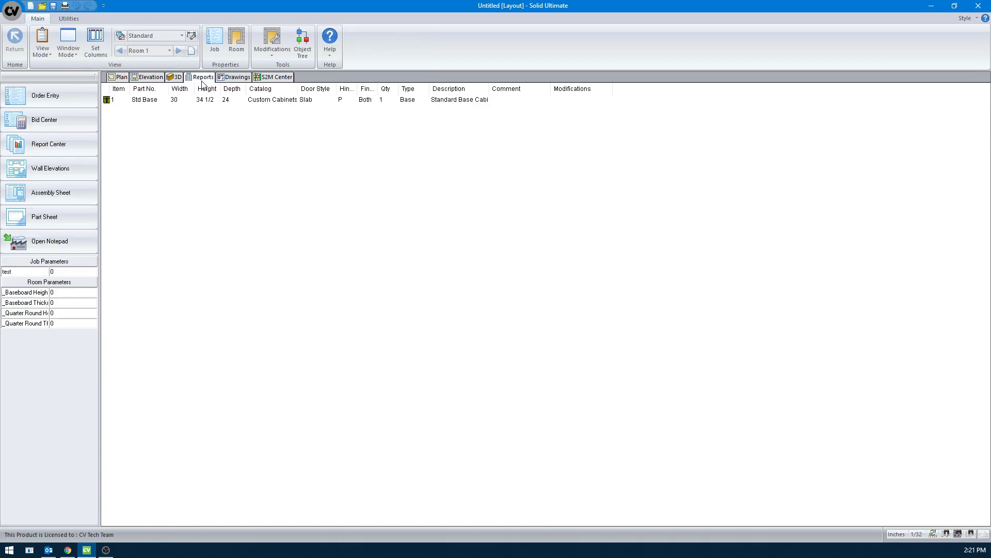
{"action": "left_click", "coordinate": [84, 120]}
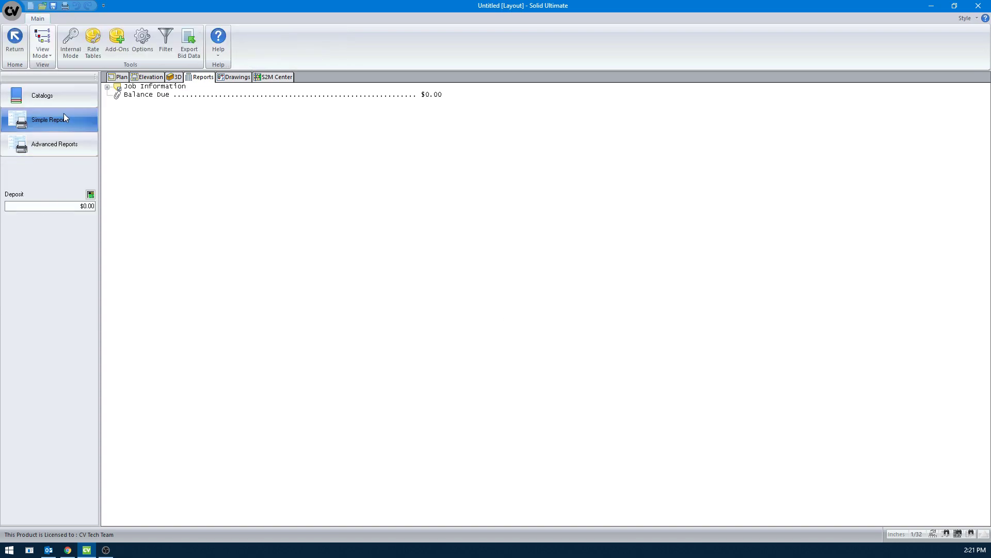
{"action": "left_click", "coordinate": [43, 52]}
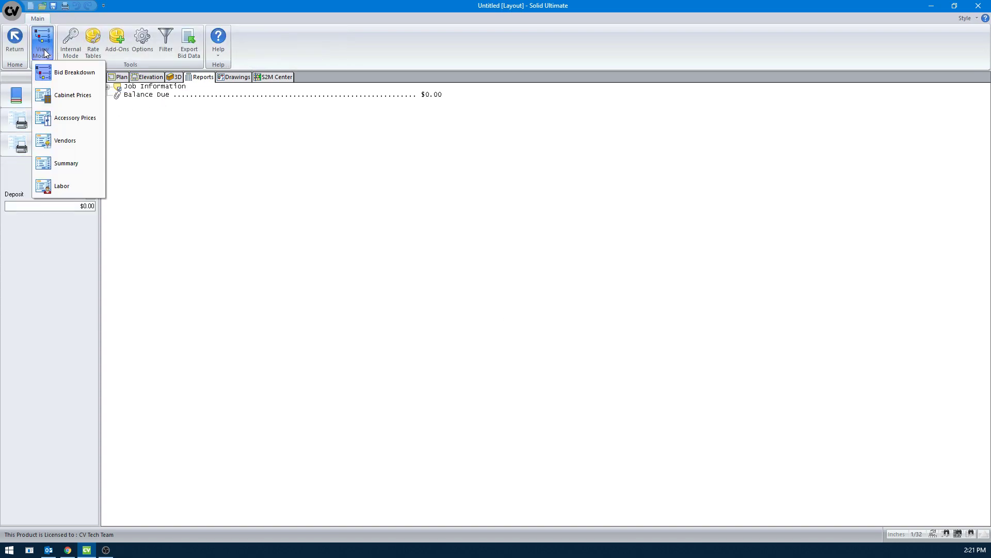
{"action": "left_click", "coordinate": [58, 185]}
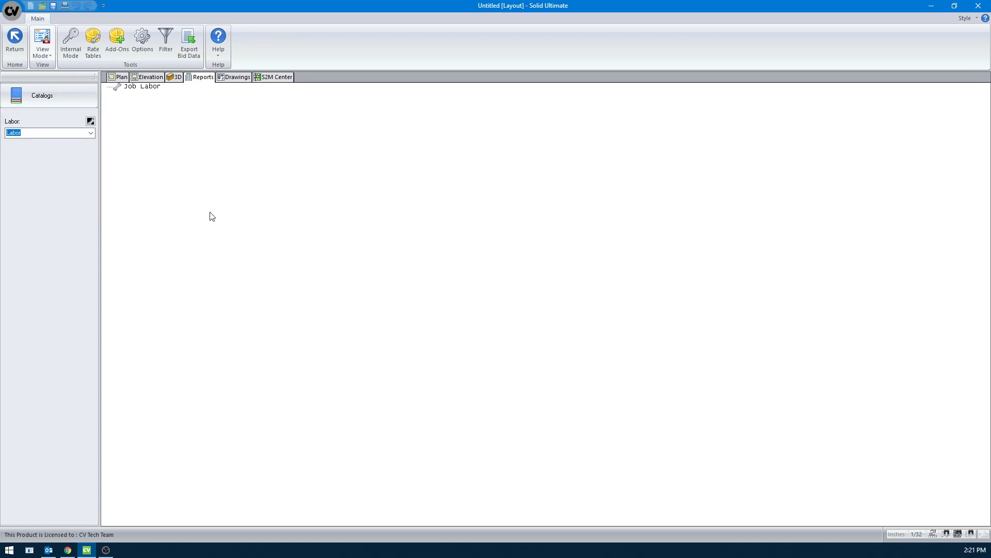
{"action": "left_click", "coordinate": [90, 134]}
{"action": "left_click", "coordinate": [79, 143]}
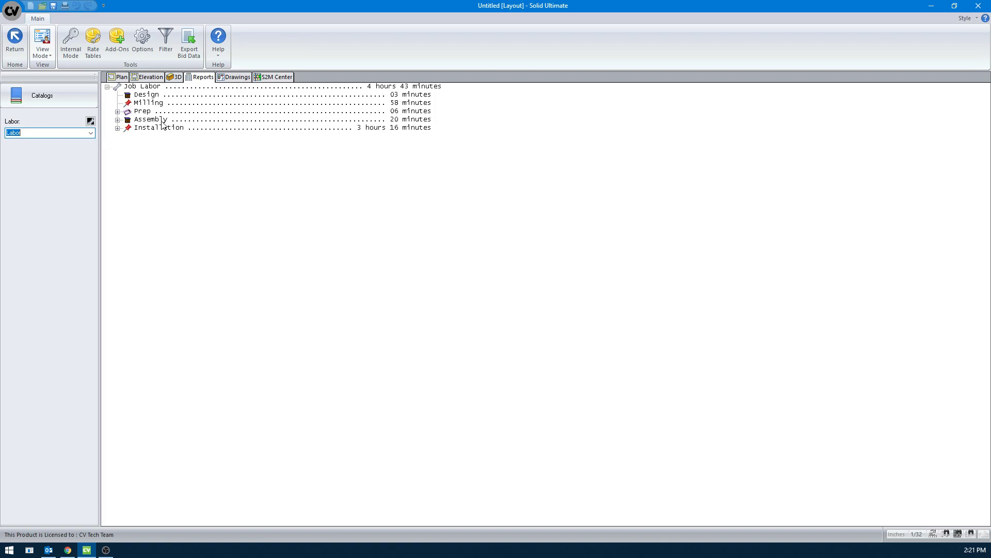
- Expand the Prep, Assembly and Installation labor nodes into their individual tasks
{"action": "left_click", "coordinate": [117, 111]}
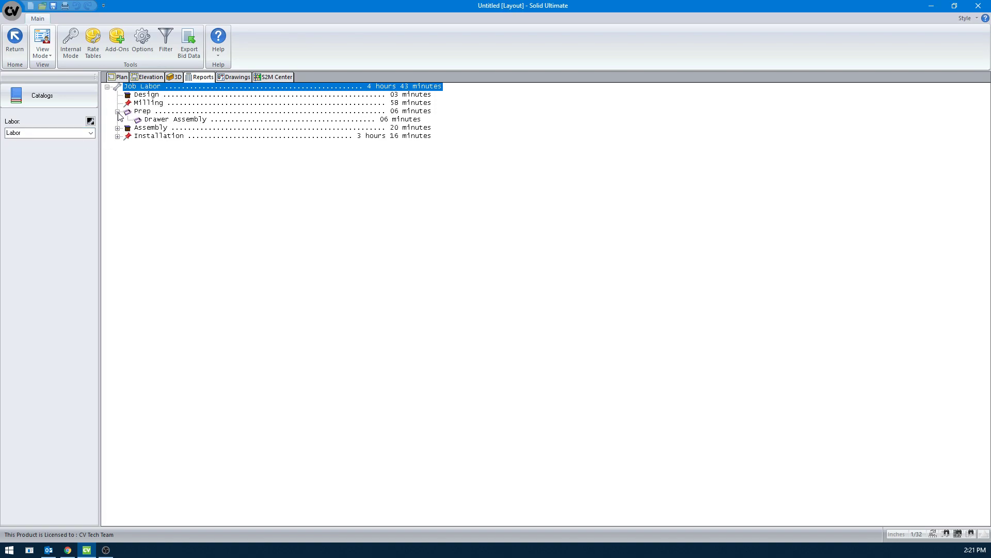
{"action": "left_click", "coordinate": [118, 128]}
{"action": "left_click", "coordinate": [117, 160]}
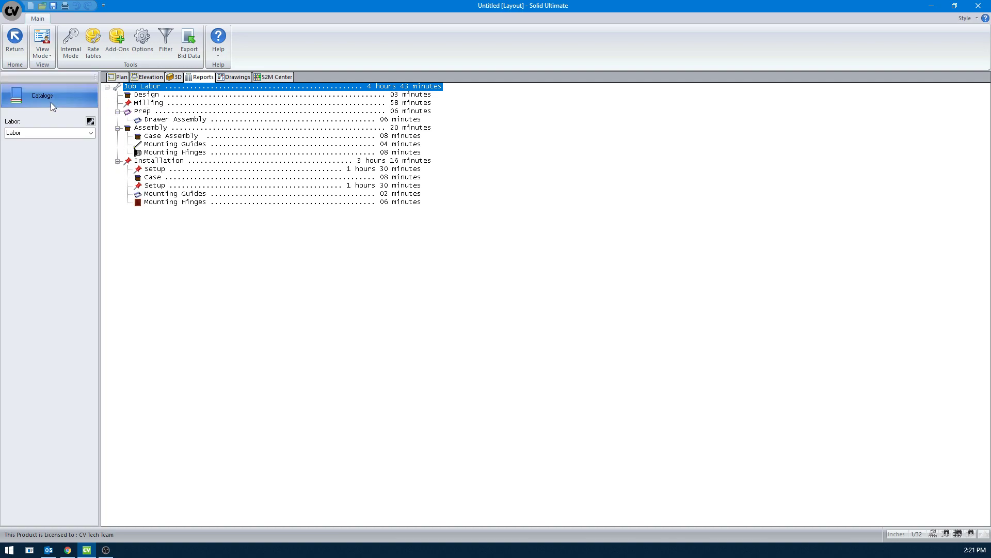
{"action": "left_click", "coordinate": [90, 120]}
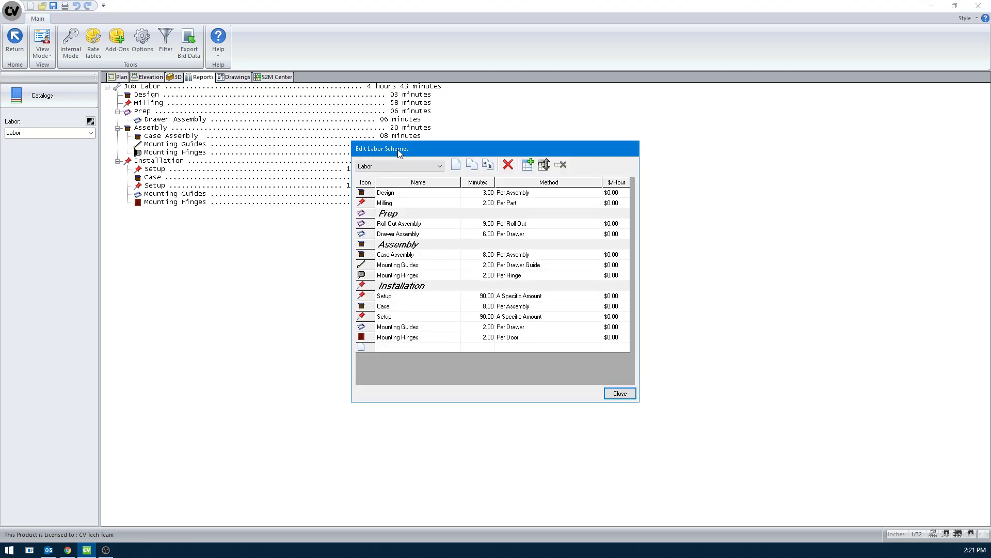
{"action": "left_click_drag", "start_coordinate": [398, 150], "coordinate": [372, 138]}
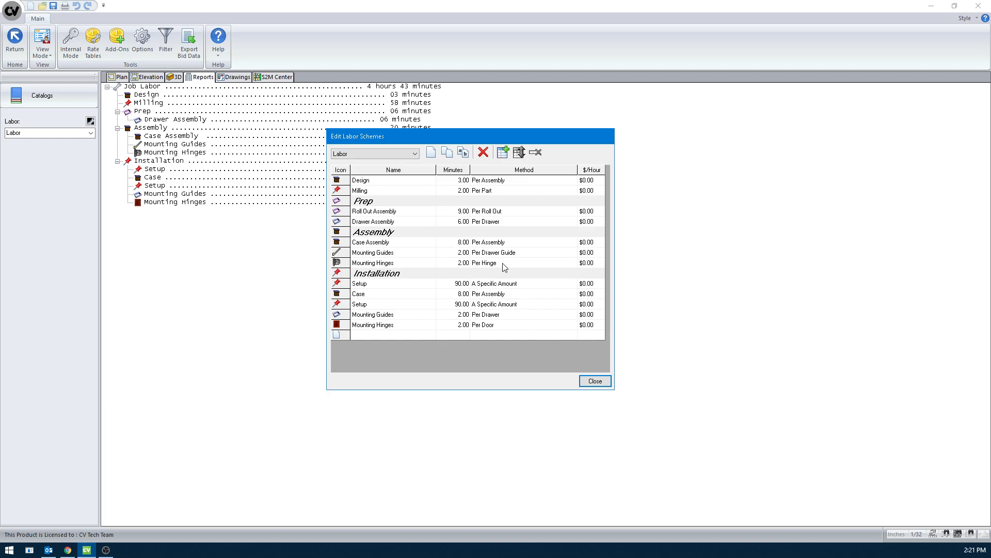
- Close the labor schemes window, expand the Prep, Assembly and Installation branches, and return to Bid Breakdown view
{"action": "left_click", "coordinate": [586, 380]}
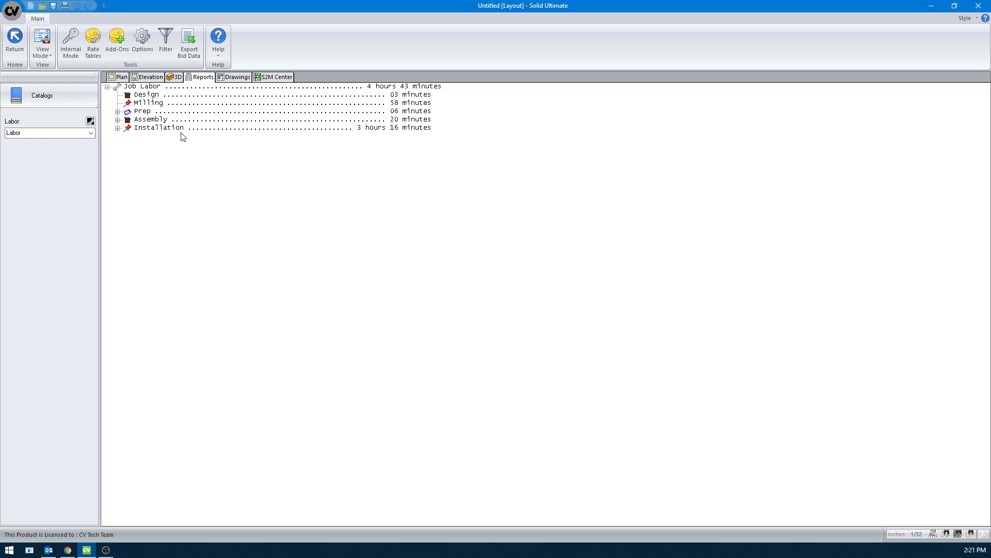
{"action": "left_click", "coordinate": [118, 128]}
{"action": "left_click", "coordinate": [117, 112]}
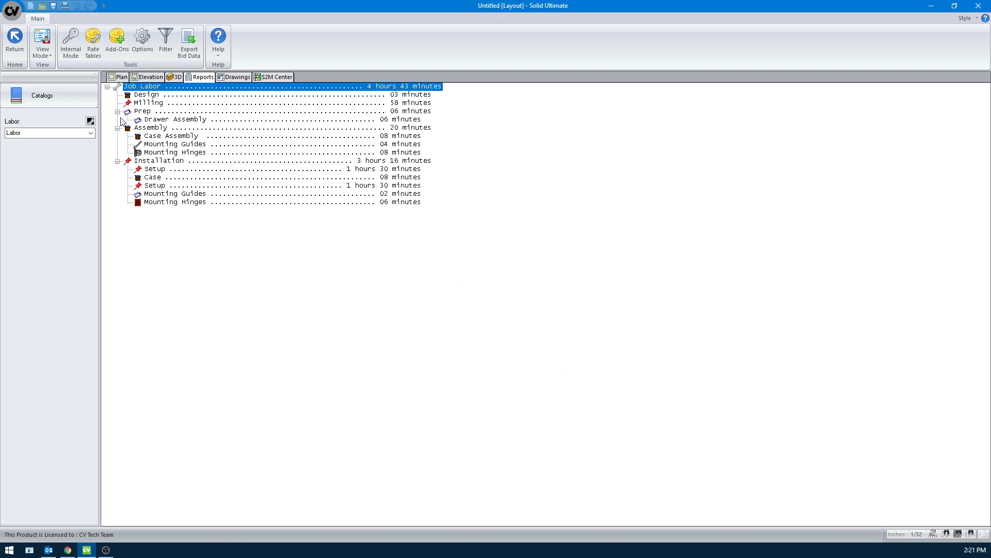
{"action": "left_click", "coordinate": [51, 47]}
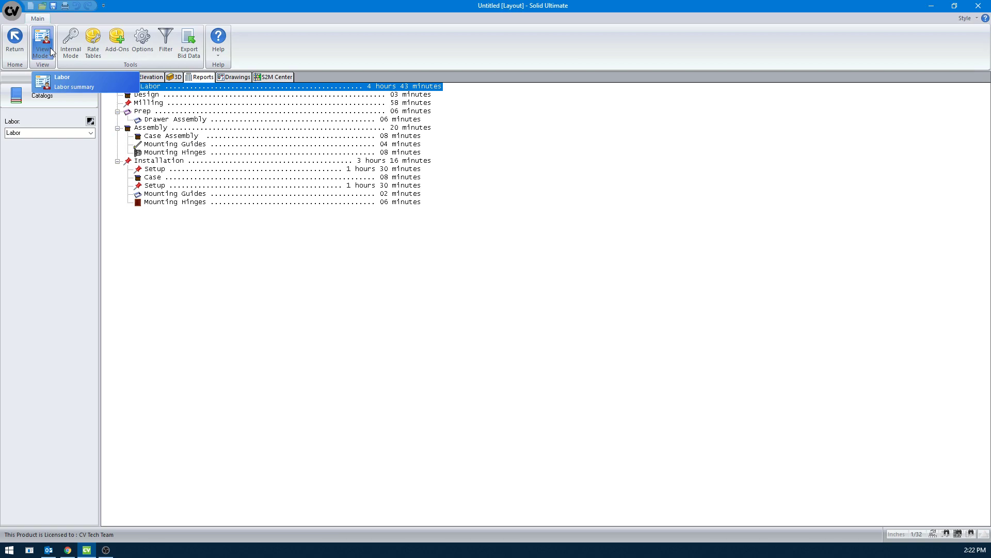
{"action": "left_click", "coordinate": [50, 50]}
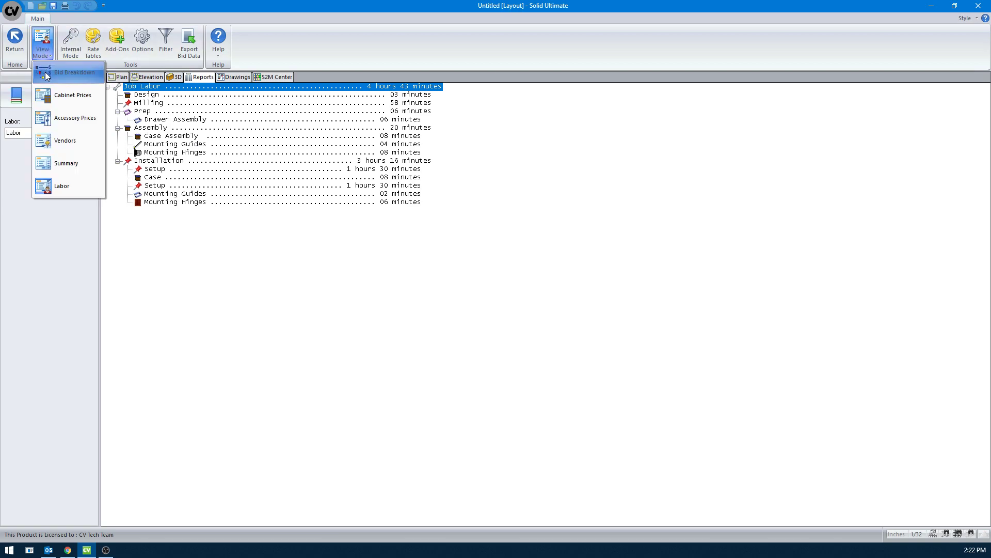
{"action": "left_click", "coordinate": [47, 76]}
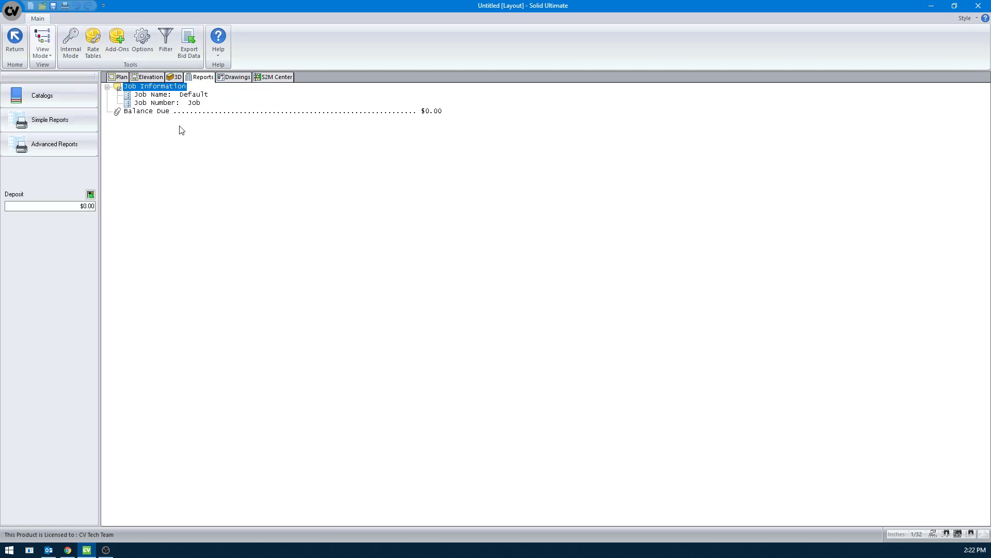
- In Simple Reports, compare the two Sample Reports and load the first Sample Report bid
{"action": "left_click", "coordinate": [70, 119]}
{"action": "left_click", "coordinate": [78, 97]}
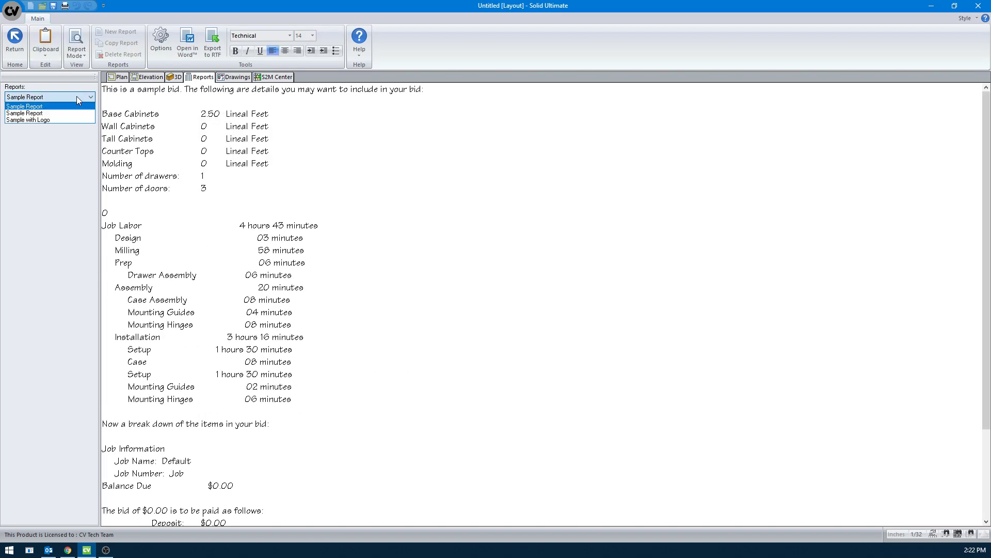
{"action": "left_click", "coordinate": [44, 113]}
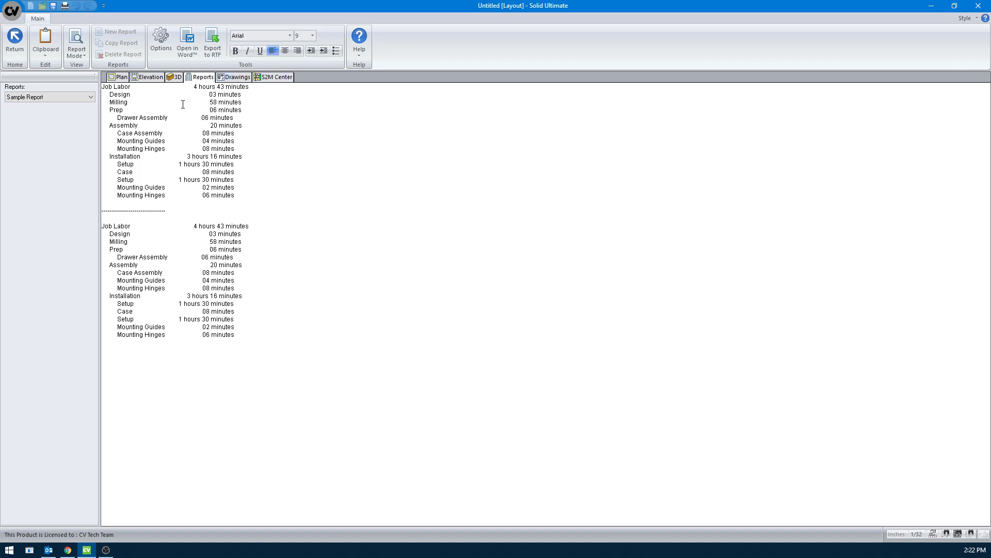
{"action": "left_click_drag", "start_coordinate": [248, 339], "coordinate": [103, 83]}
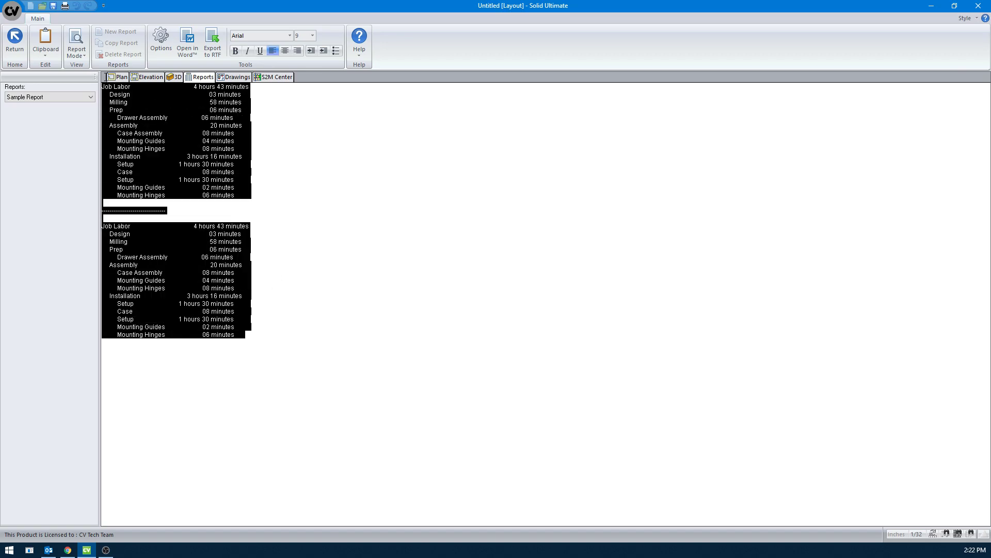
{"action": "left_click", "coordinate": [191, 141]}
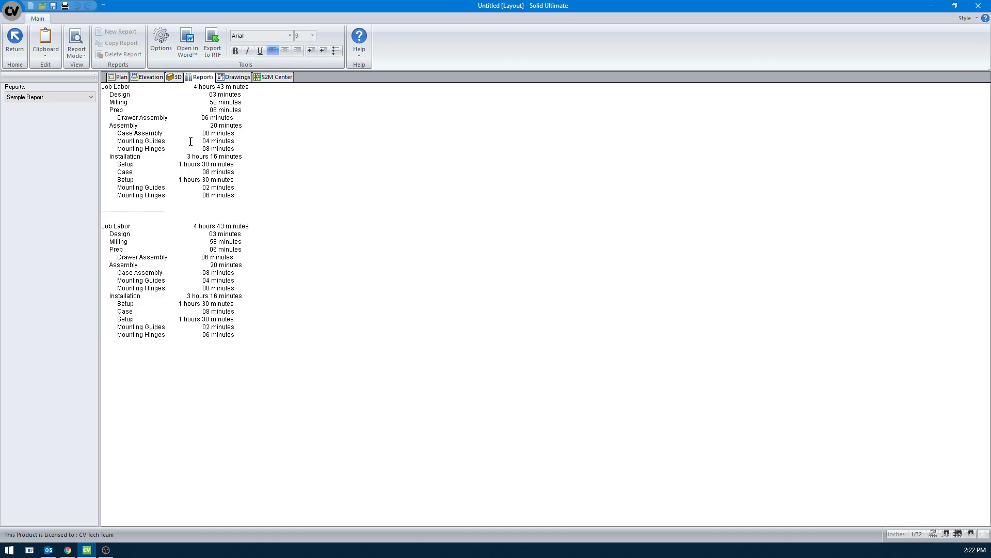
{"action": "left_click", "coordinate": [67, 97]}
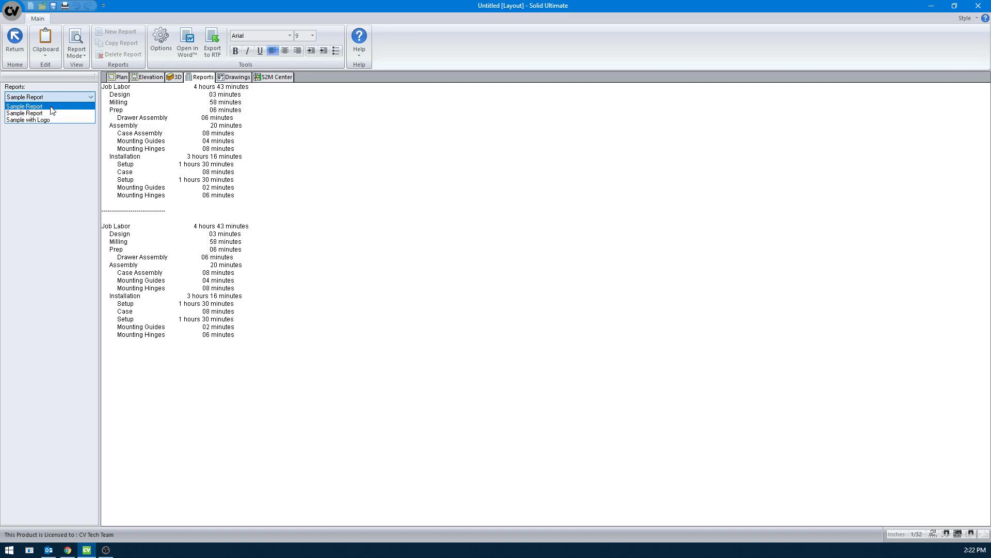
{"action": "left_click", "coordinate": [51, 106]}
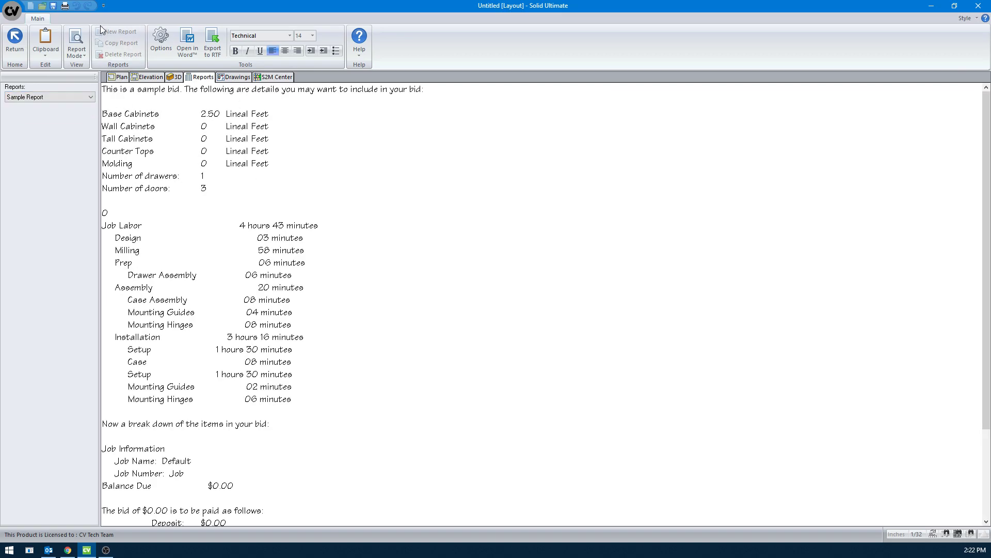
- In Setup Mode, create a new blank report named 'My Labor Report'
{"action": "left_click", "coordinate": [76, 49]}
{"action": "left_click", "coordinate": [84, 94]}
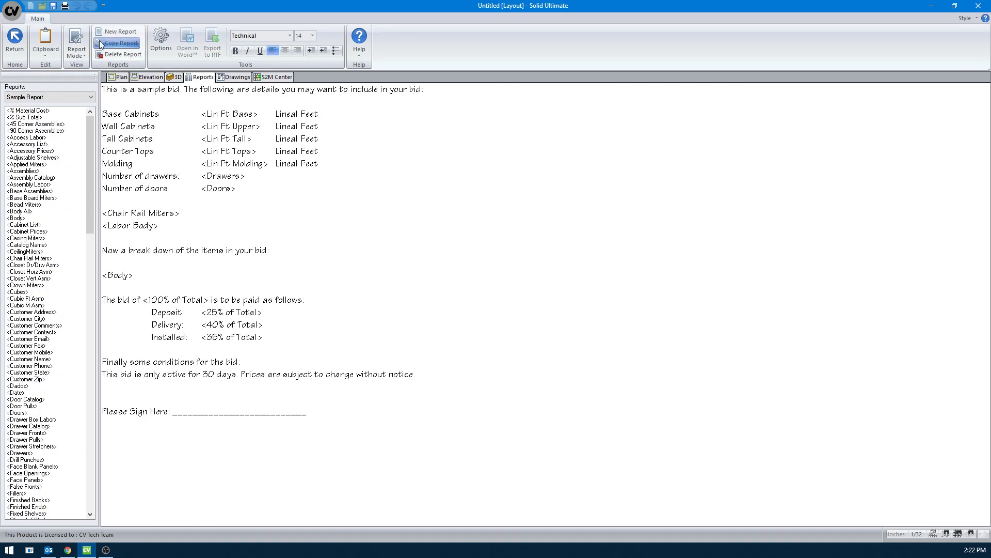
{"action": "left_click", "coordinate": [108, 31]}
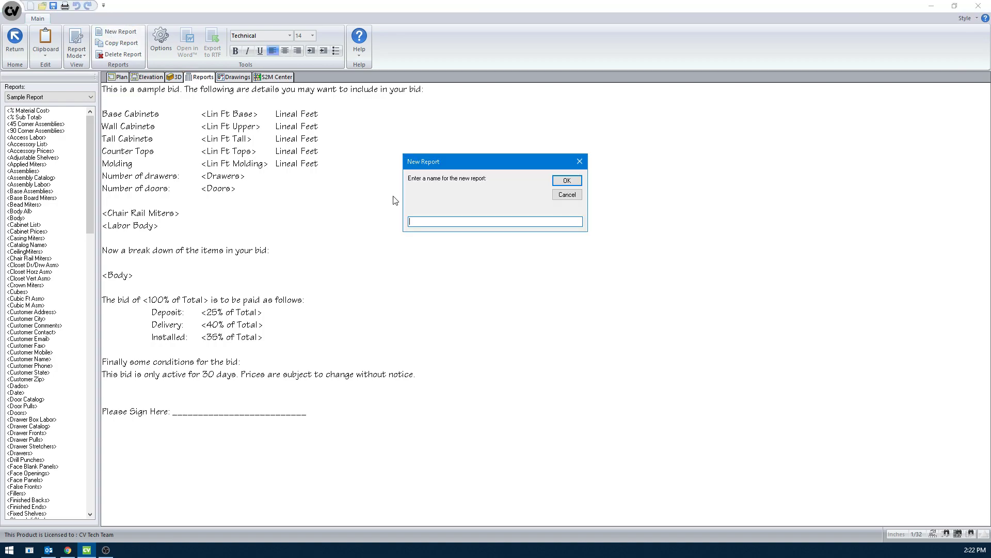
{"action": "type", "text": "My Labor Report"}
{"action": "left_click", "coordinate": [567, 180]}
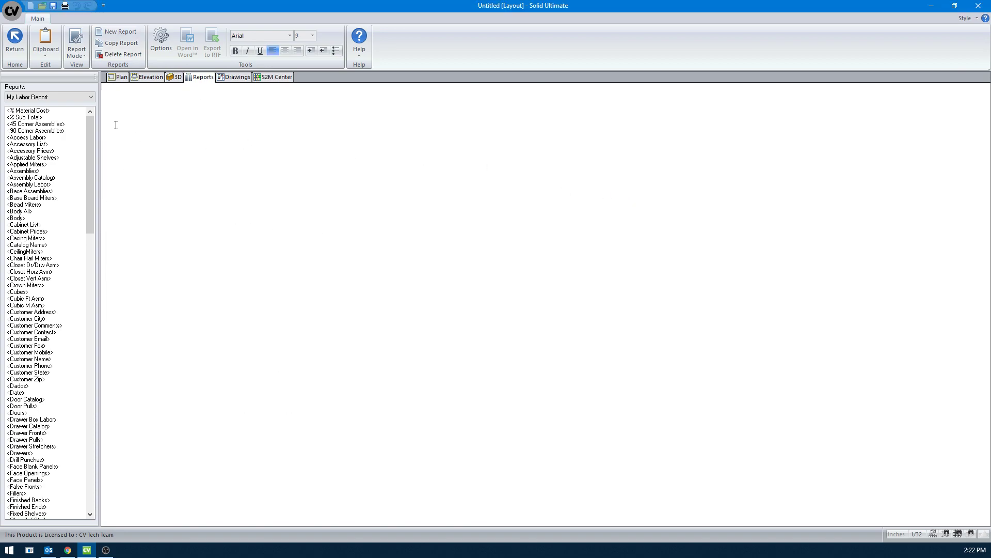
- Enter the <Labor Body> field in My Labor Report's body and preview it in View Mode
{"action": "left_click", "coordinate": [76, 47]}
{"action": "left_click", "coordinate": [78, 74]}
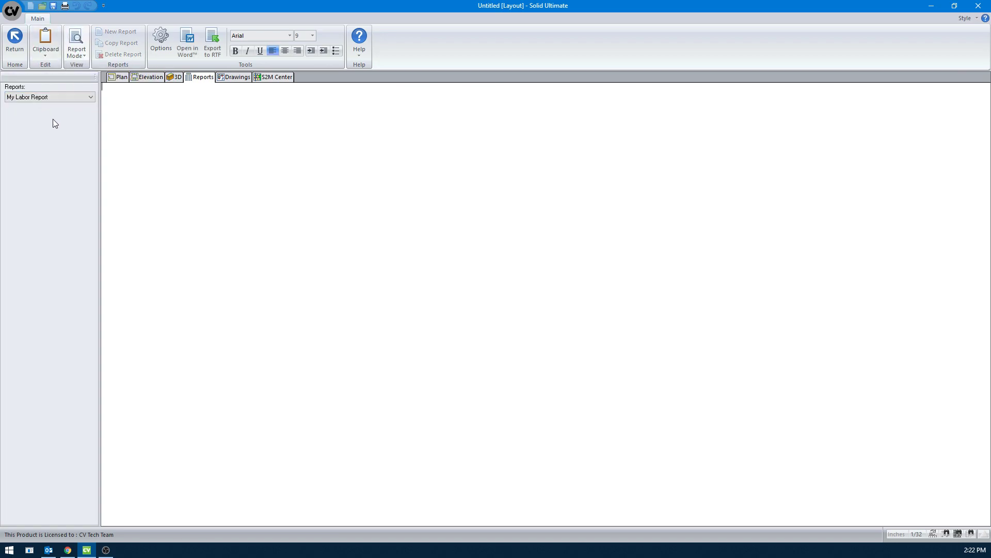
{"action": "left_click", "coordinate": [75, 41]}
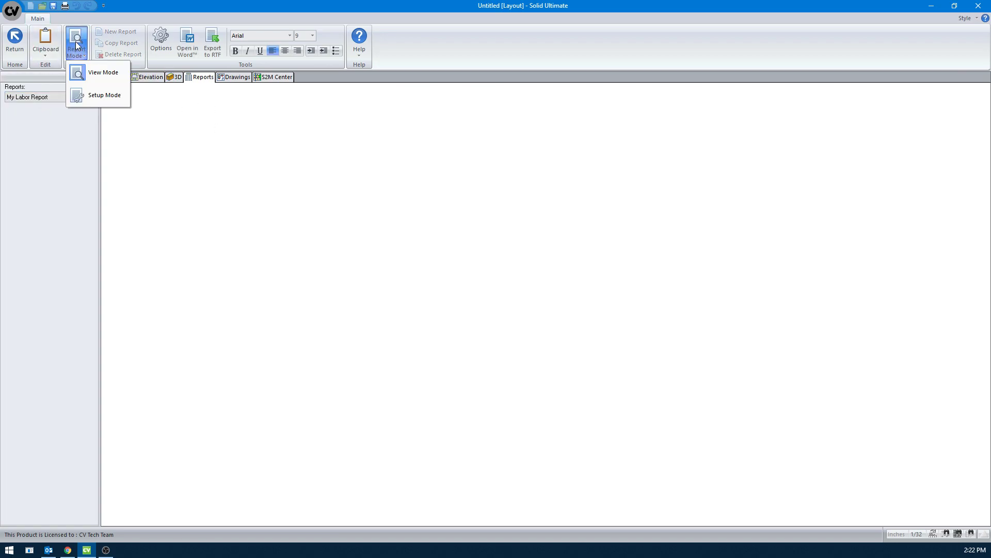
{"action": "left_click", "coordinate": [87, 100]}
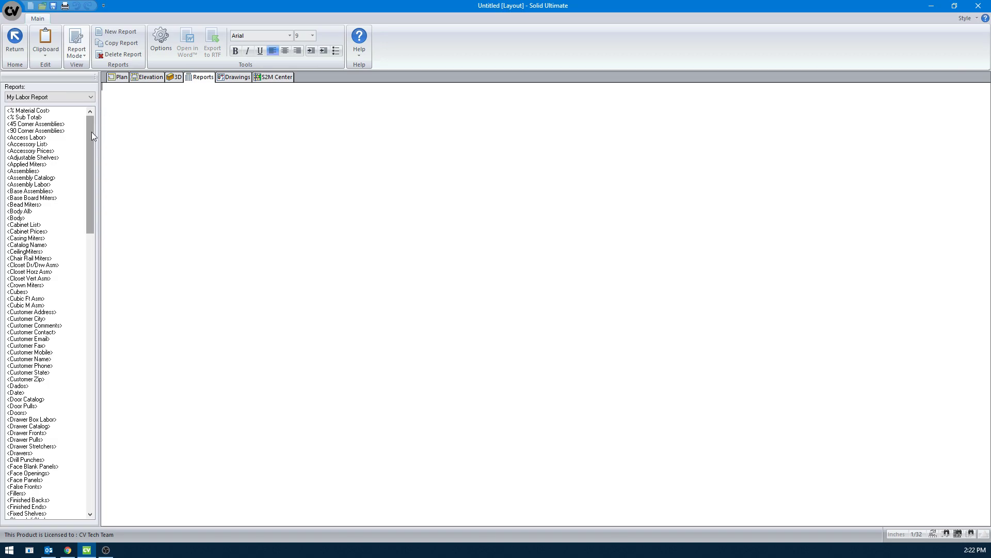
{"action": "mouse_move", "coordinate": [92, 131]}
{"action": "left_mouse_down"}
{"action": "mouse_move", "coordinate": [90, 361]}
{"action": "mouse_move", "coordinate": [89, 116]}
{"action": "left_mouse_up"}
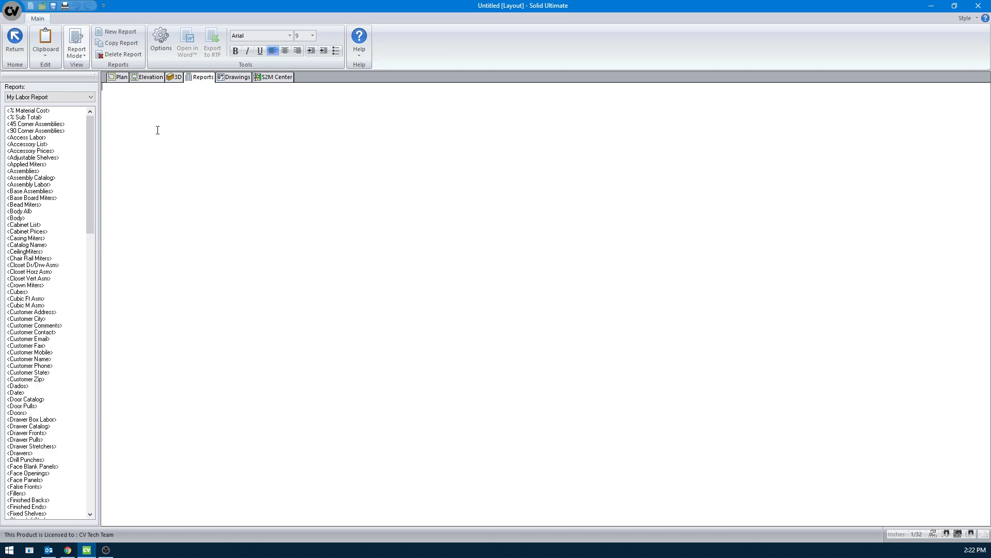
{"action": "type", "text": "<Labor Body>"}
{"action": "left_click", "coordinate": [72, 51]}
{"action": "left_click", "coordinate": [92, 75]}
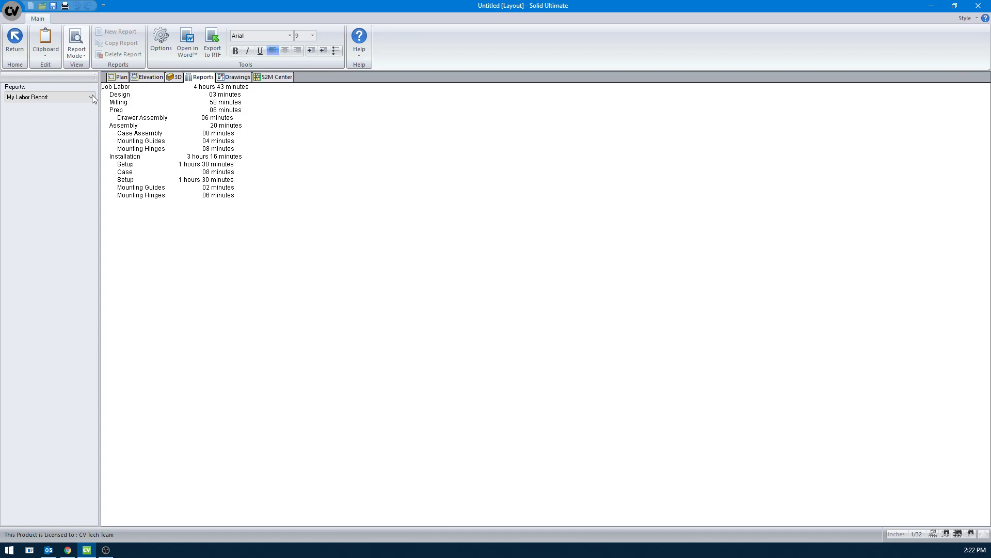
- Return to the bid's Labor view and collapse the labor tree nodes, including Installation
{"action": "left_click", "coordinate": [14, 42]}
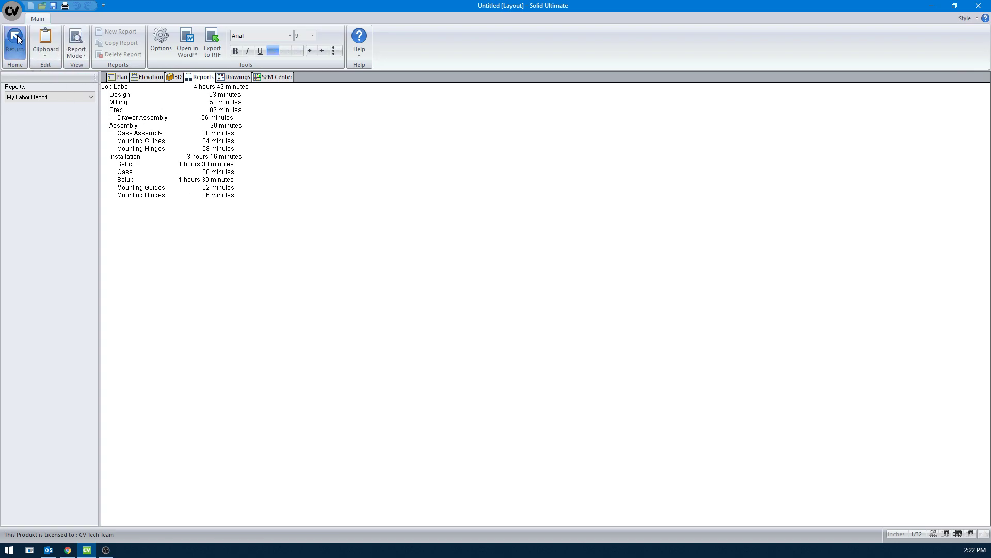
{"action": "left_click", "coordinate": [46, 42]}
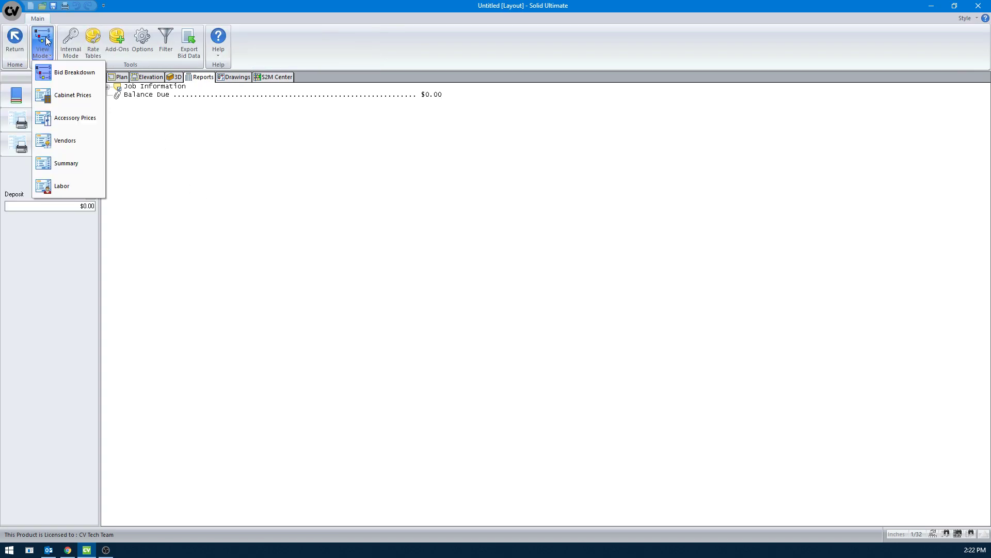
{"action": "left_click", "coordinate": [58, 187]}
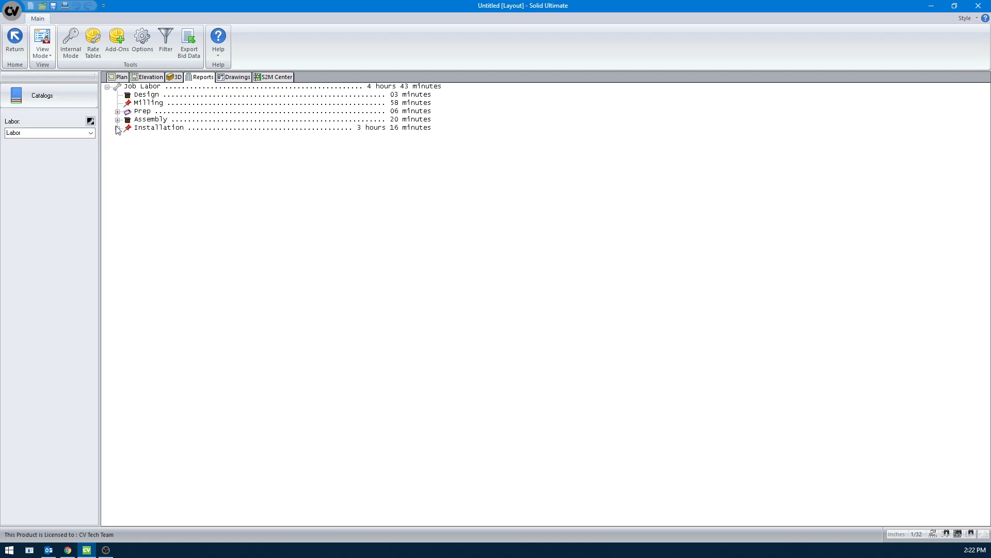
{"action": "left_click", "coordinate": [145, 113]}
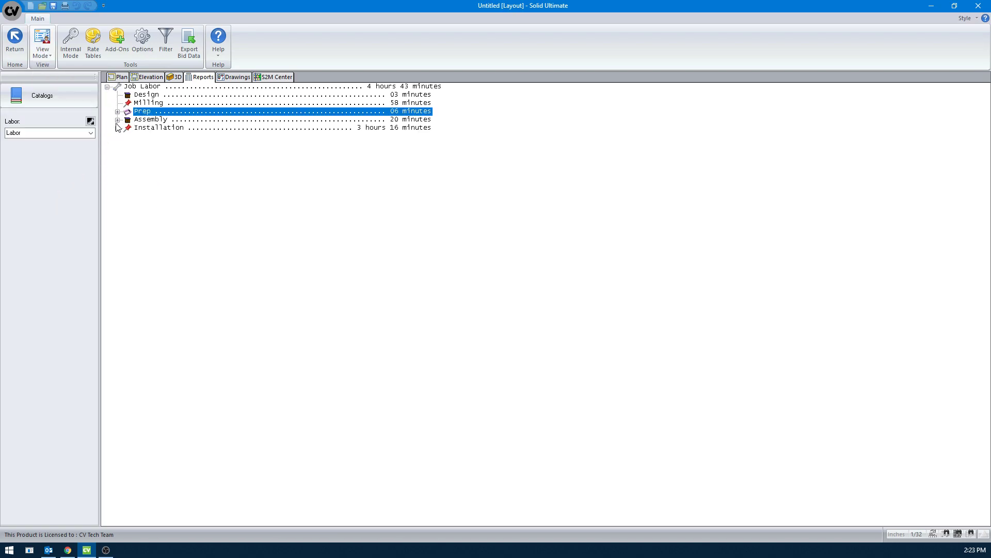
{"action": "left_click", "coordinate": [117, 128]}
{"action": "left_click", "coordinate": [117, 128]}
- Switch back to Bid Breakdown and open My Labor Report showing only top-level categories
{"action": "left_click", "coordinate": [40, 52]}
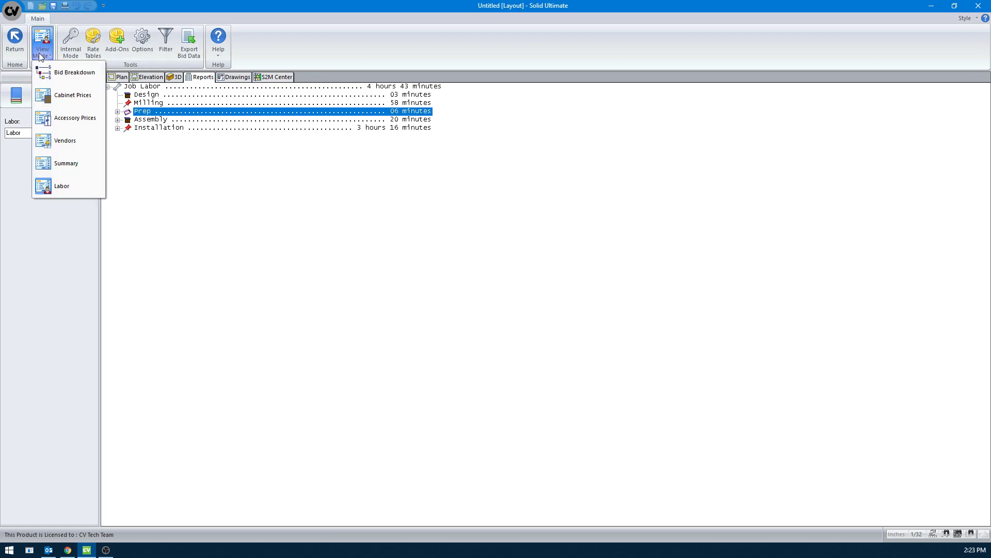
{"action": "left_click", "coordinate": [55, 77]}
{"action": "left_click", "coordinate": [65, 120]}
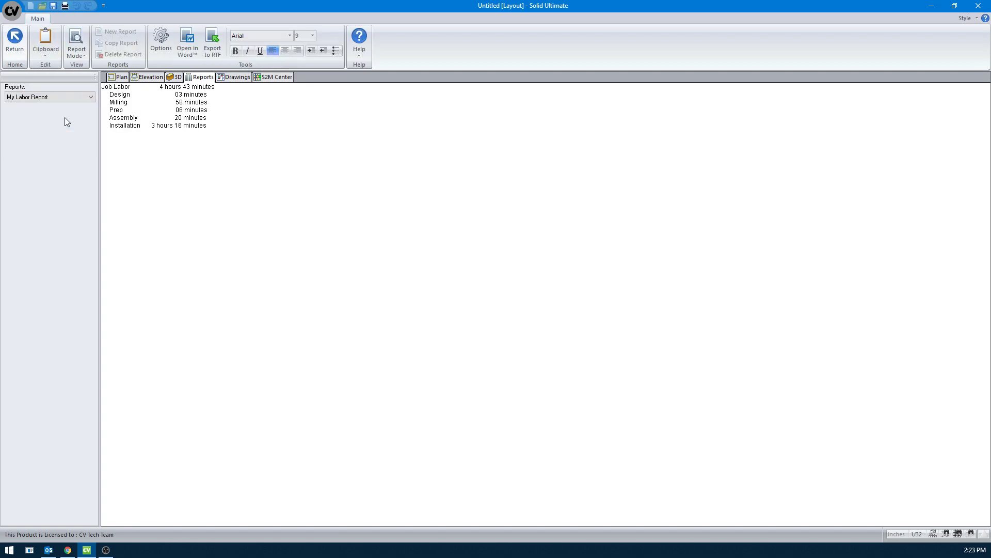
{"action": "left_click_drag", "start_coordinate": [214, 129], "coordinate": [101, 85]}
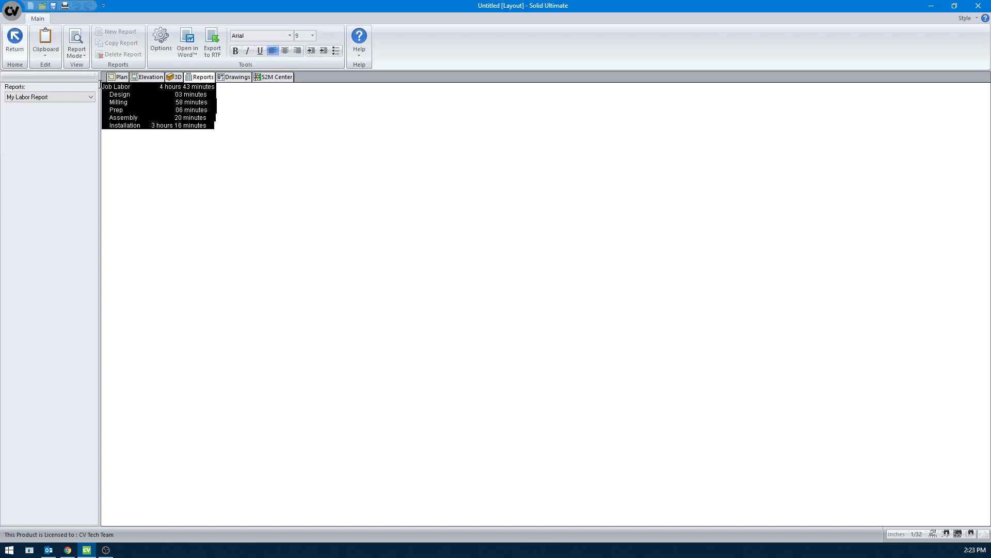
- In Setup Mode, delete the blank lines and complete the <Labor Body All> field below the divider
{"action": "left_click", "coordinate": [252, 150]}
{"action": "left_click", "coordinate": [75, 54]}
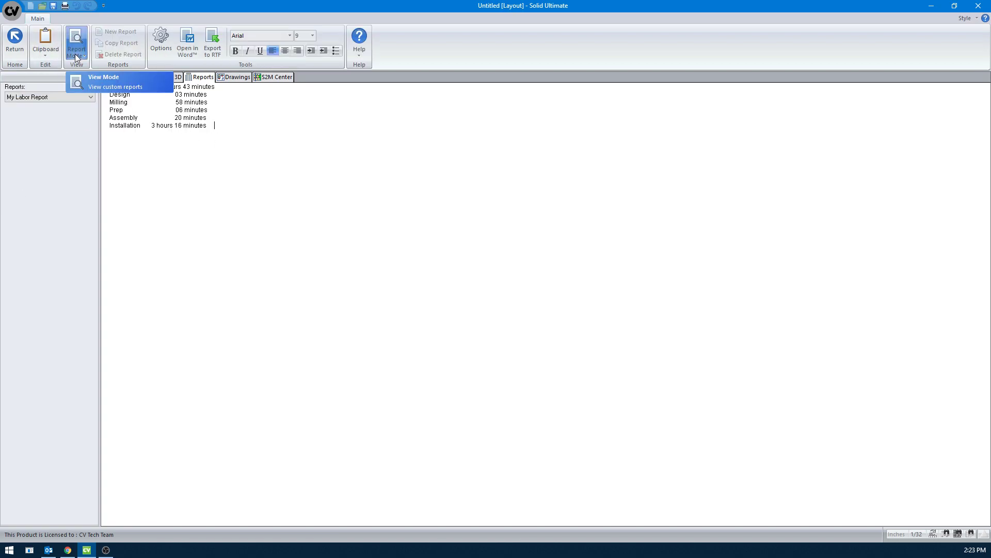
{"action": "left_click", "coordinate": [88, 95]}
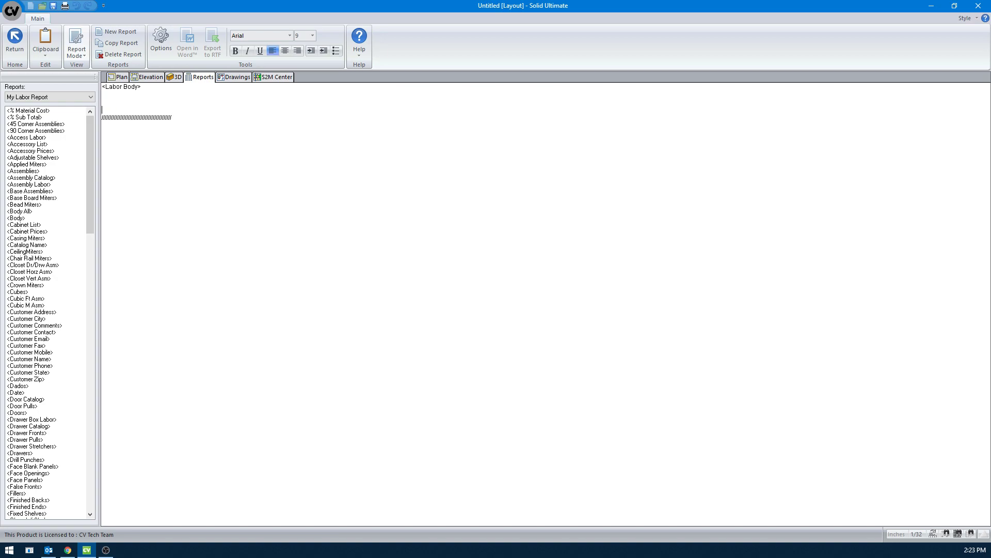
{"action": "key", "text": "BackSpace"}
{"action": "key", "text": "BackSpace"}
{"action": "key", "text": "BackSpace"}
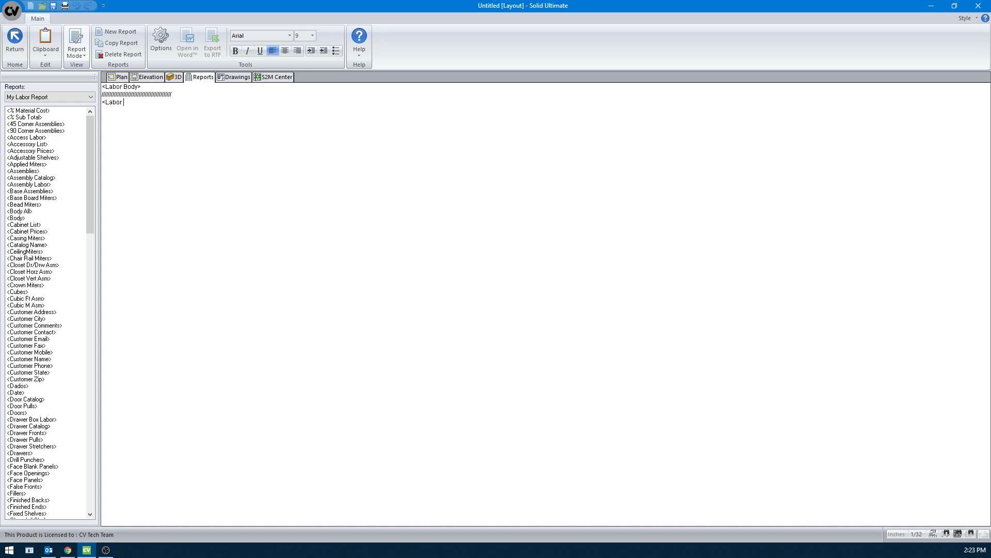
{"action": "type", "text": "Body All>"}
{"action": "left_click", "coordinate": [77, 49]}
{"action": "left_click", "coordinate": [98, 95]}
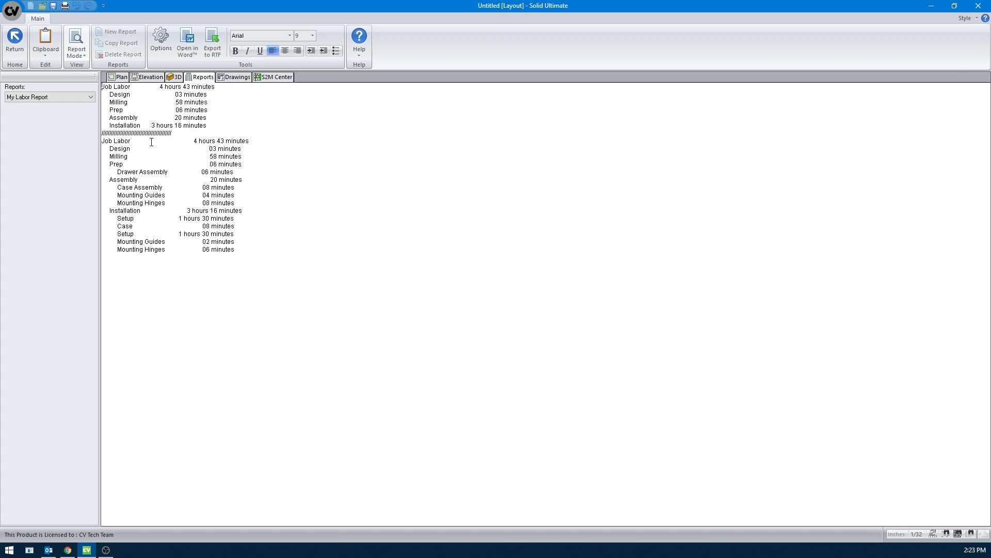
{"action": "left_click_drag", "start_coordinate": [238, 251], "coordinate": [102, 139]}
{"action": "left_click", "coordinate": [142, 164]}
{"action": "left_click_drag", "start_coordinate": [207, 126], "coordinate": [102, 86]}
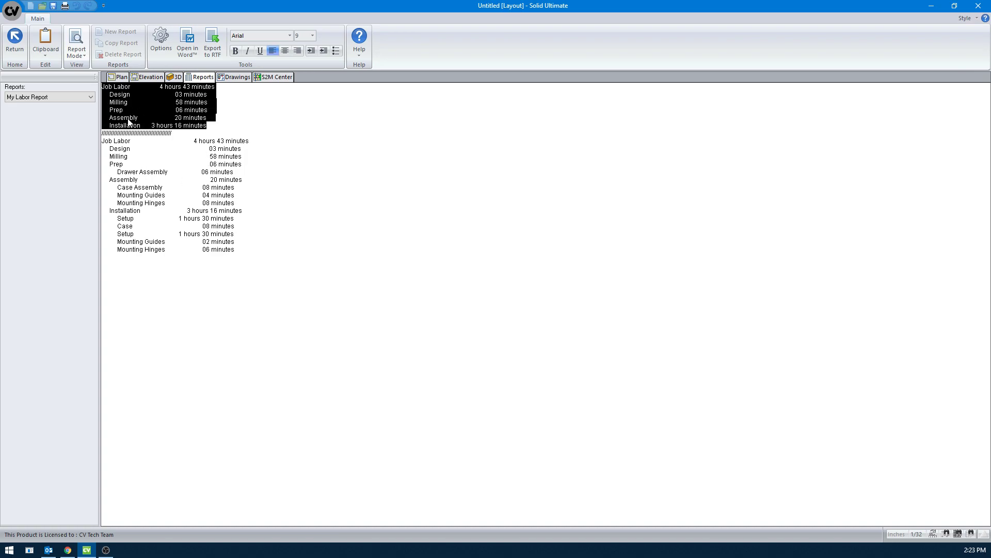
{"action": "left_click_drag", "start_coordinate": [237, 251], "coordinate": [100, 142]}
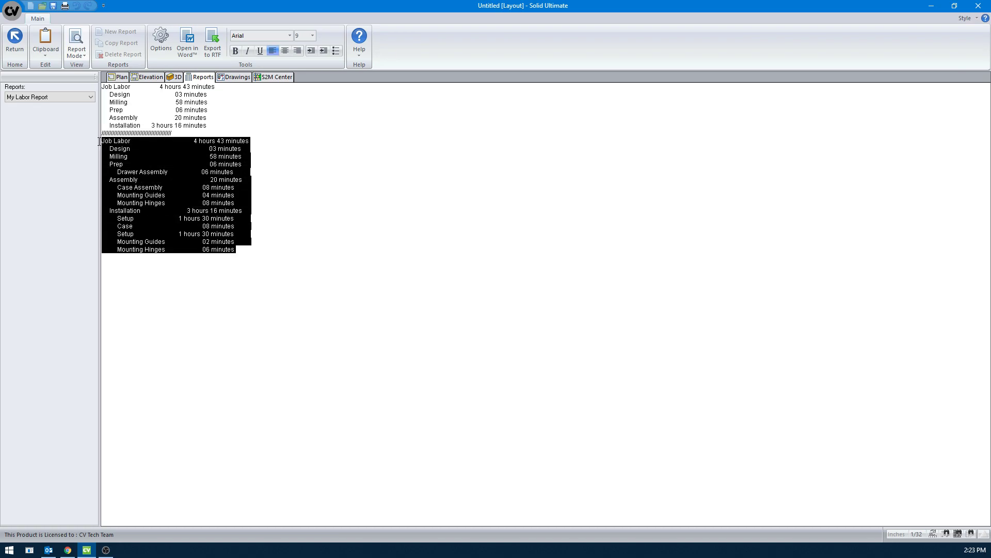
{"action": "left_click", "coordinate": [217, 226]}
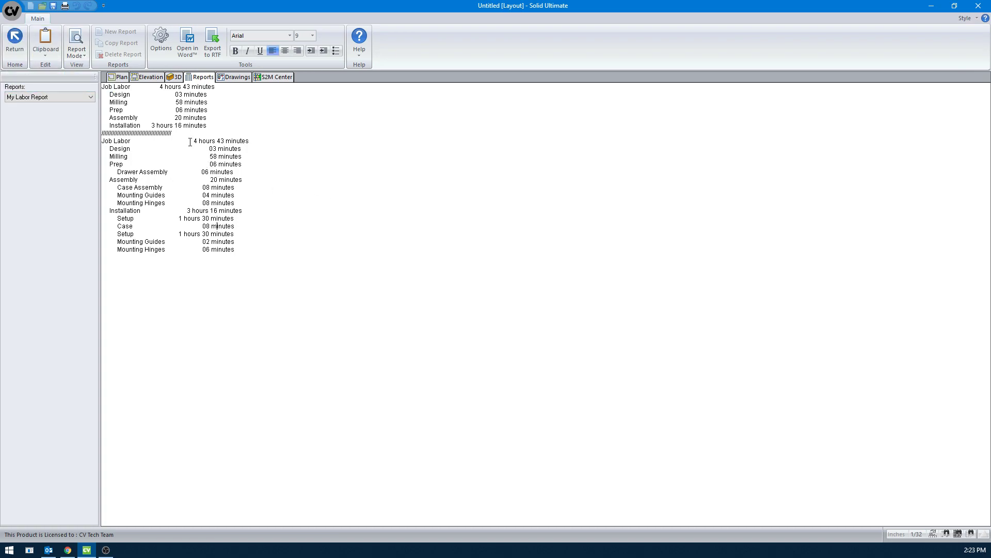
{"action": "left_click_drag", "start_coordinate": [196, 140], "coordinate": [236, 250]}
{"action": "left_click", "coordinate": [236, 249]}
- Leave My Labor Report and show the bid's Labor view with its labor schemes editor
{"action": "left_click", "coordinate": [74, 55]}
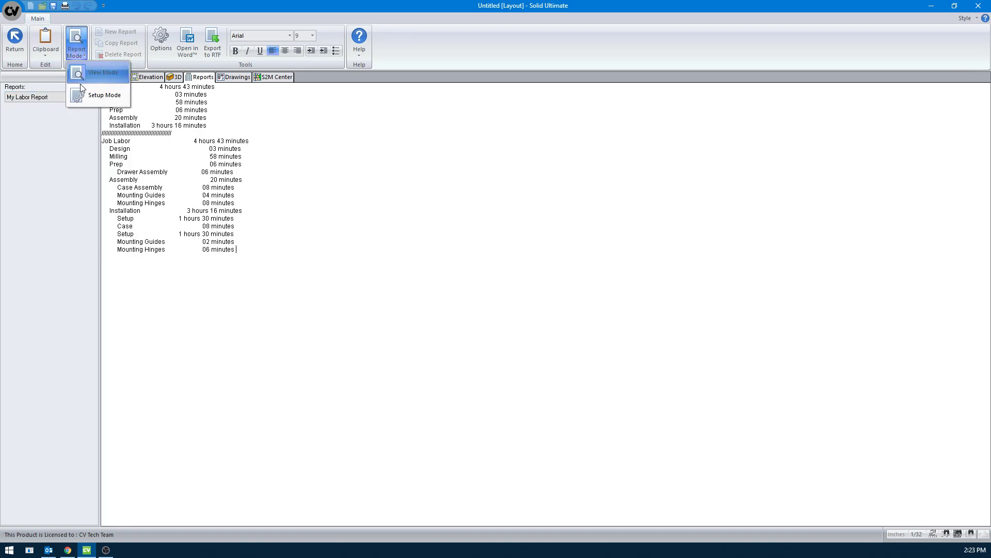
{"action": "left_click", "coordinate": [82, 94]}
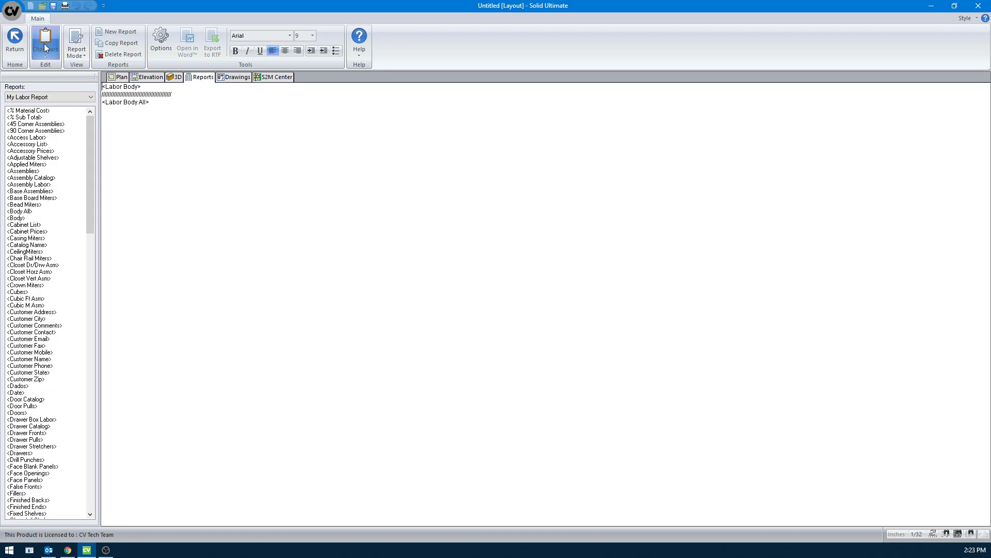
{"action": "left_click", "coordinate": [26, 57]}
{"action": "left_click", "coordinate": [61, 143]}
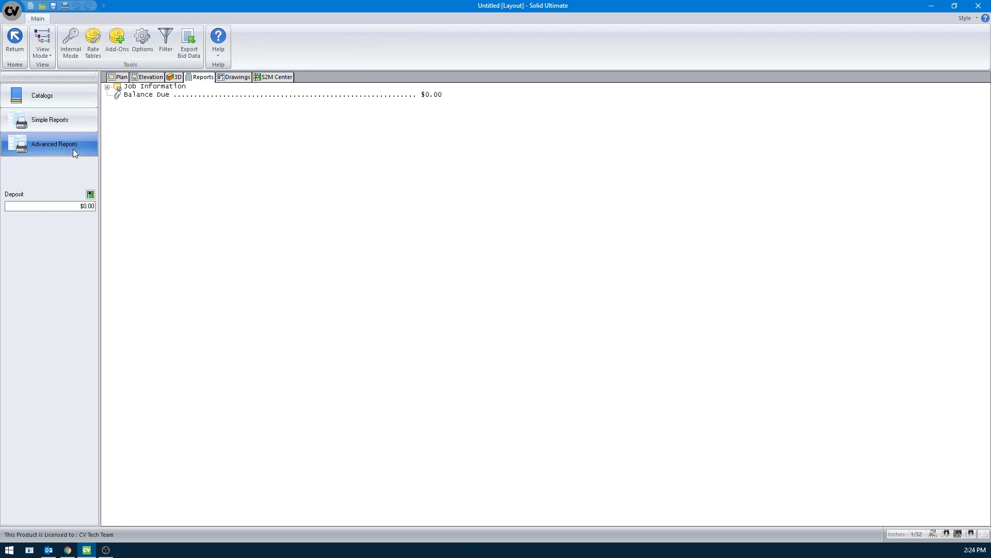
{"action": "left_click", "coordinate": [44, 50]}
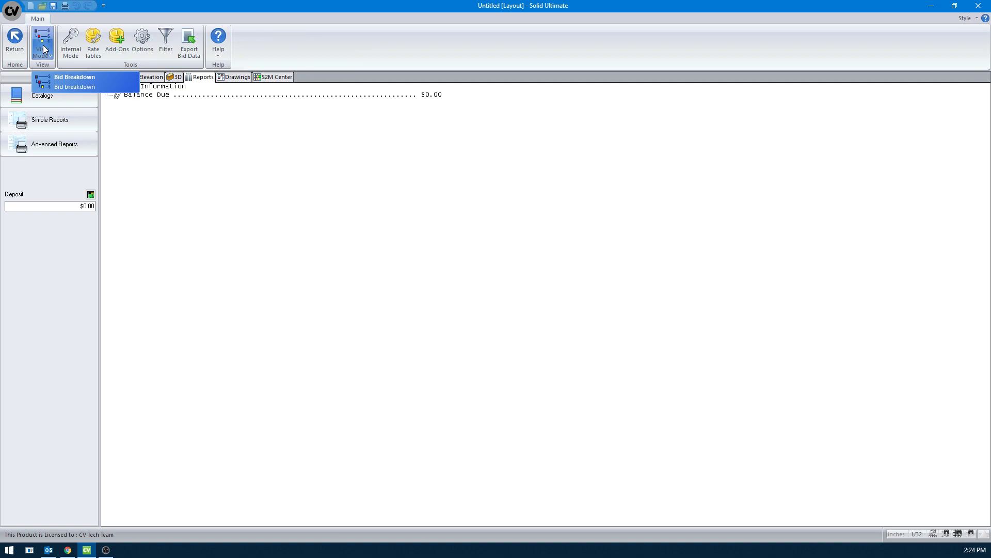
{"action": "left_click", "coordinate": [67, 185]}
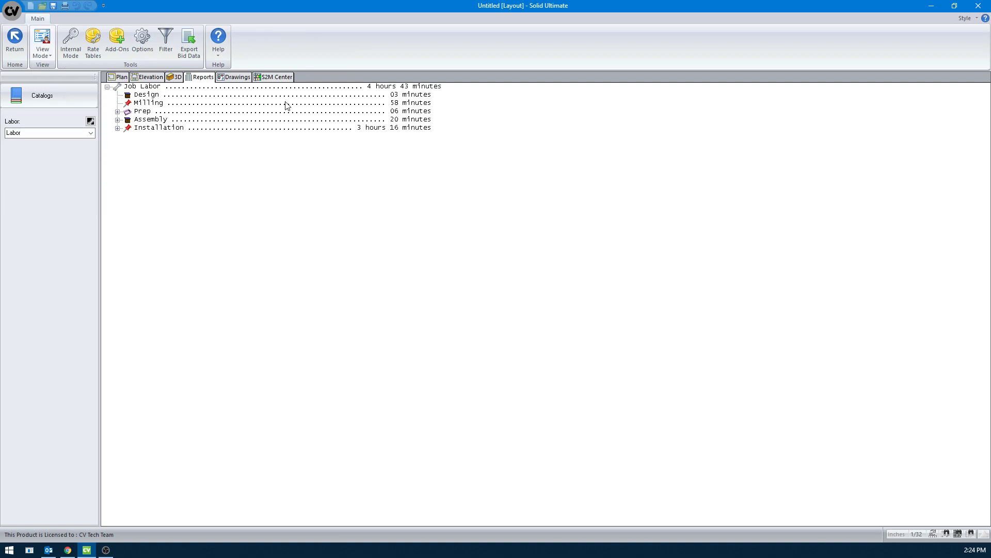
{"action": "left_click", "coordinate": [91, 121]}
- Launch Microsoft Access and open the Bids table in Report.mdb
{"action": "left_click", "coordinate": [9, 550]}
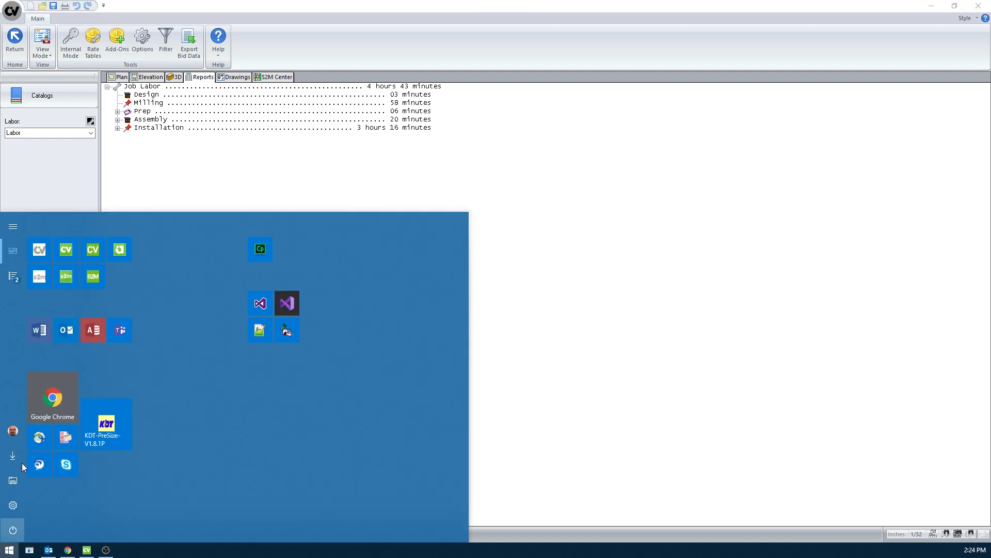
{"action": "left_click", "coordinate": [100, 326]}
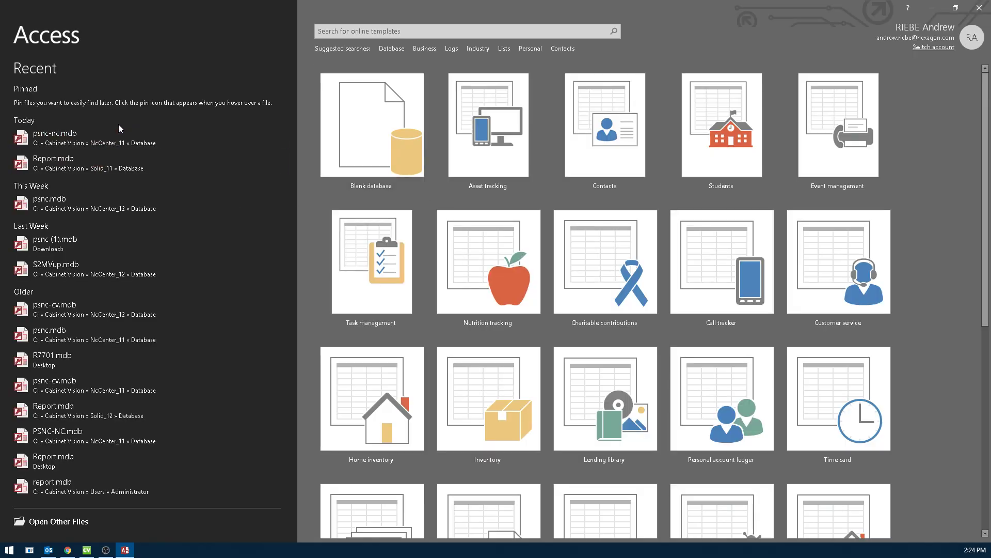
{"action": "left_click", "coordinate": [53, 165]}
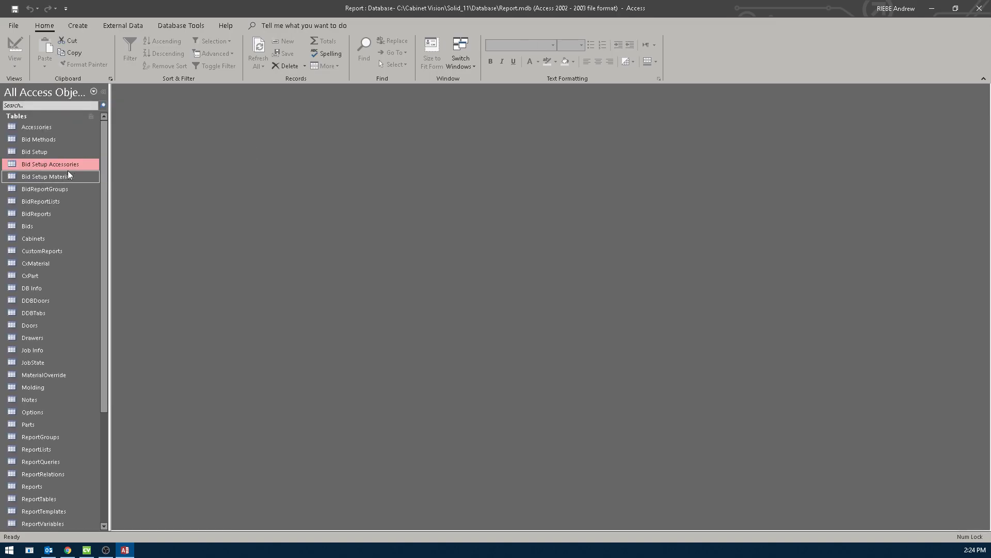
{"action": "double_click", "coordinate": [37, 226]}
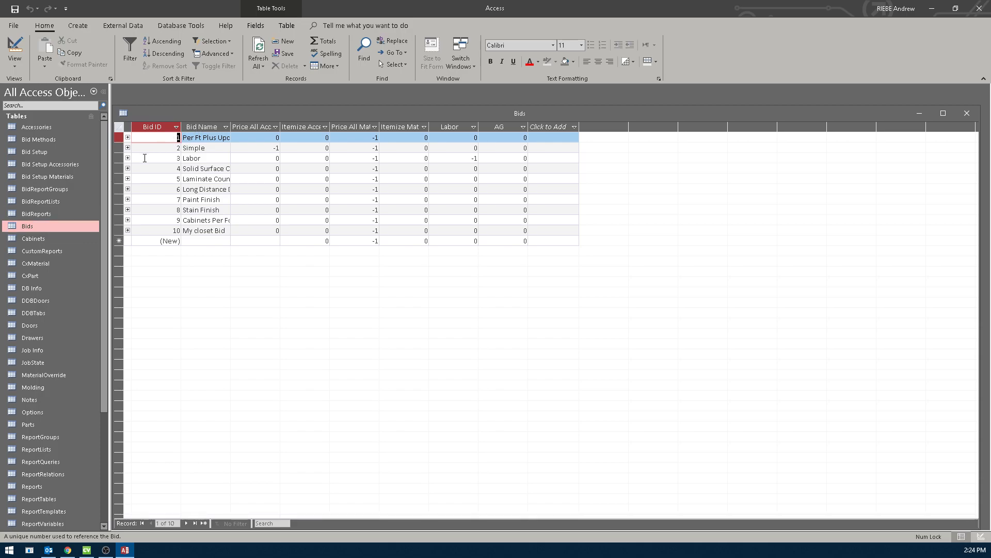
- Inspect the Labor flag on the Labor bid record, then close the Bids table and Access
{"action": "left_click", "coordinate": [120, 158]}
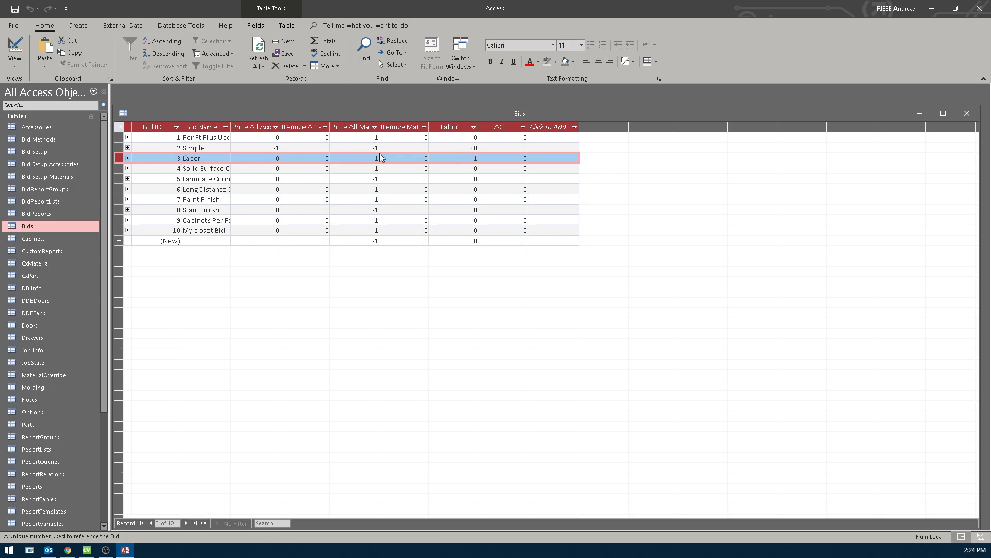
{"action": "left_click", "coordinate": [447, 127]}
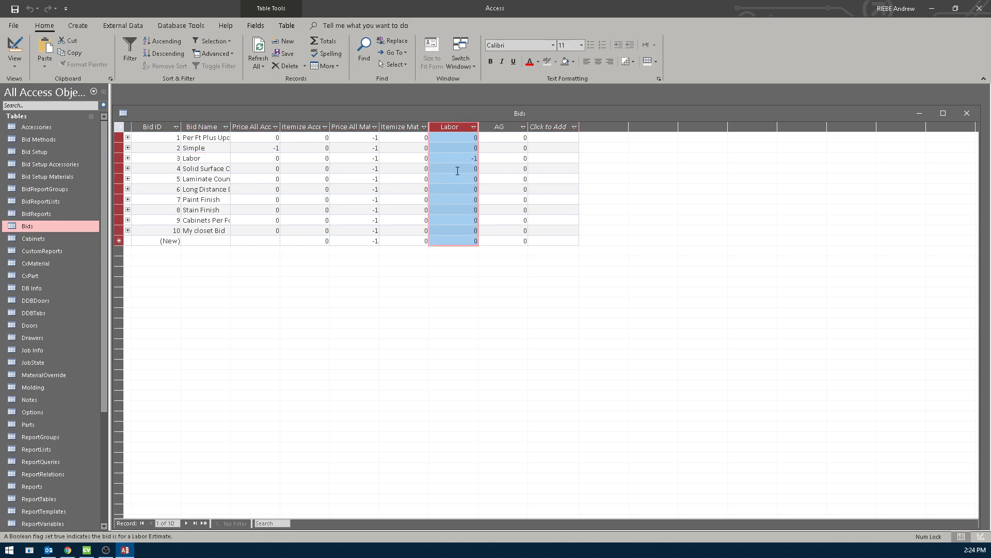
{"action": "double_click", "coordinate": [472, 158]}
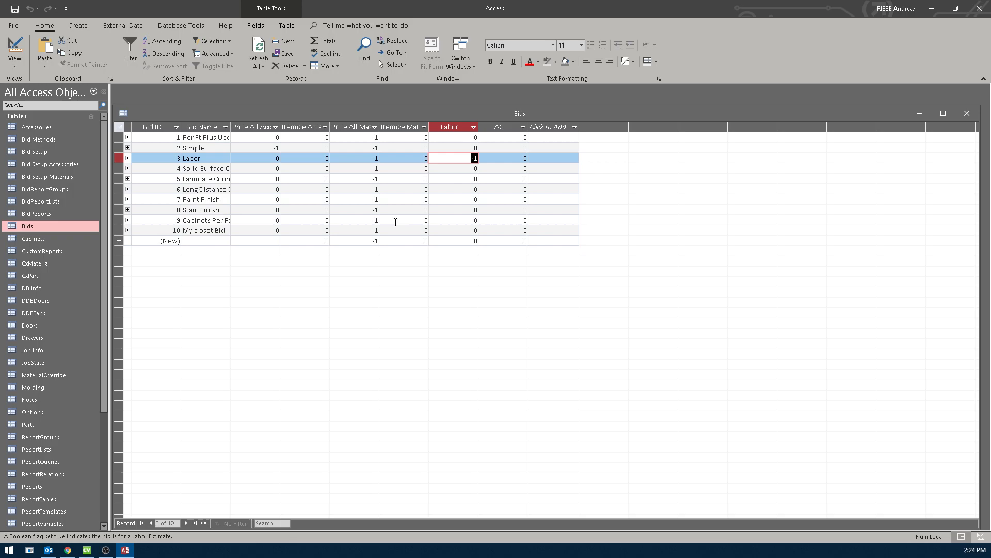
{"action": "left_click", "coordinate": [473, 138]}
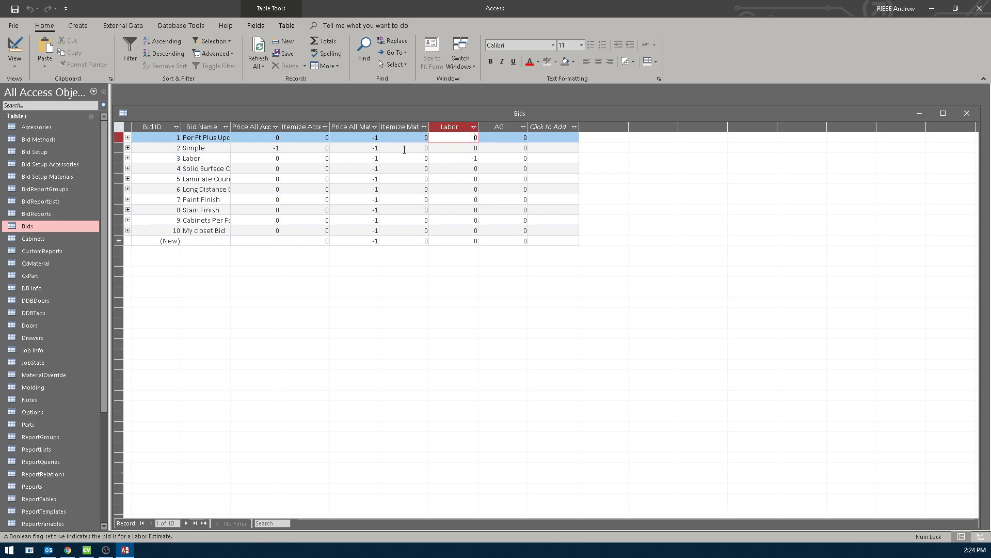
{"action": "left_click", "coordinate": [967, 113]}
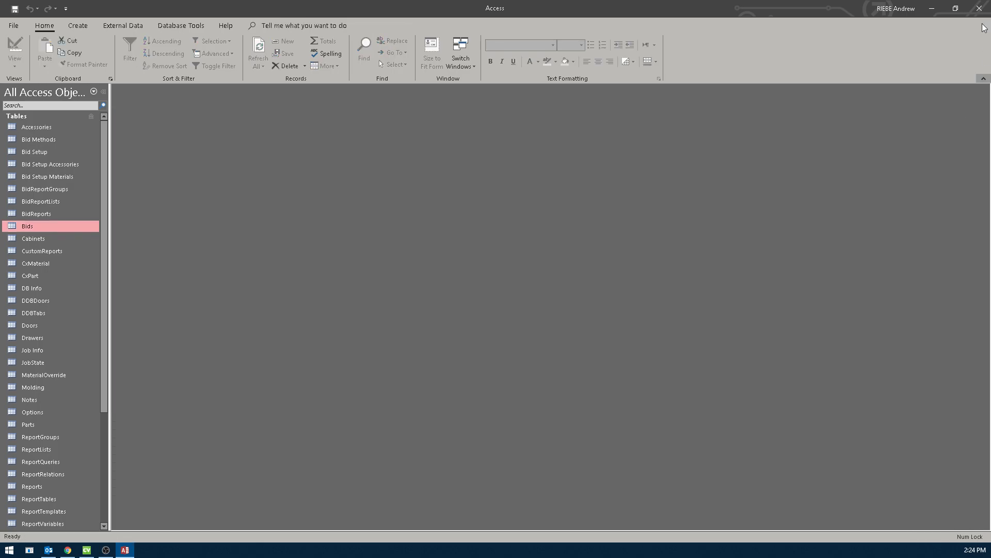
{"action": "left_click", "coordinate": [980, 8]}
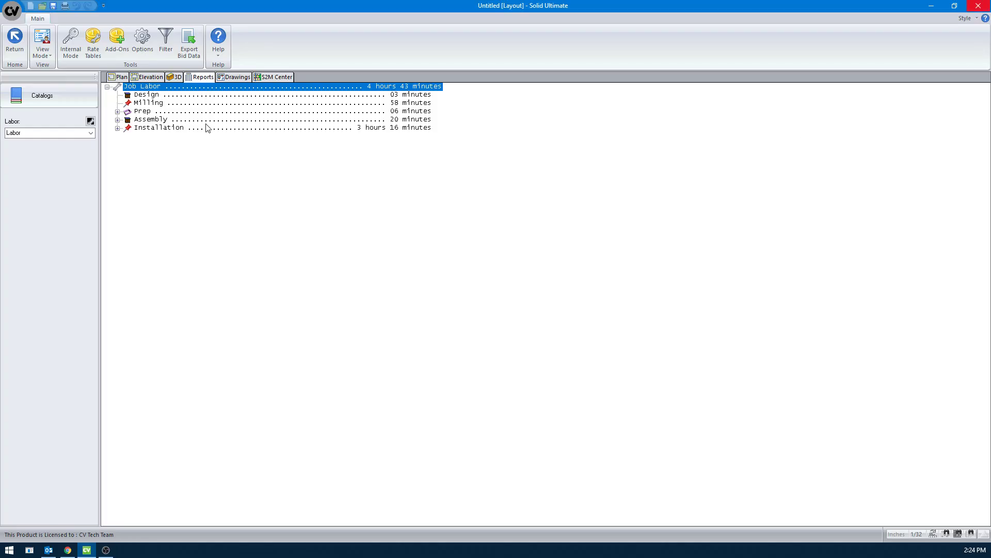
- From Report Center's Setup Reports, add a new 'Name Report Here' report with Advanced Properties
{"action": "left_click", "coordinate": [15, 41]}
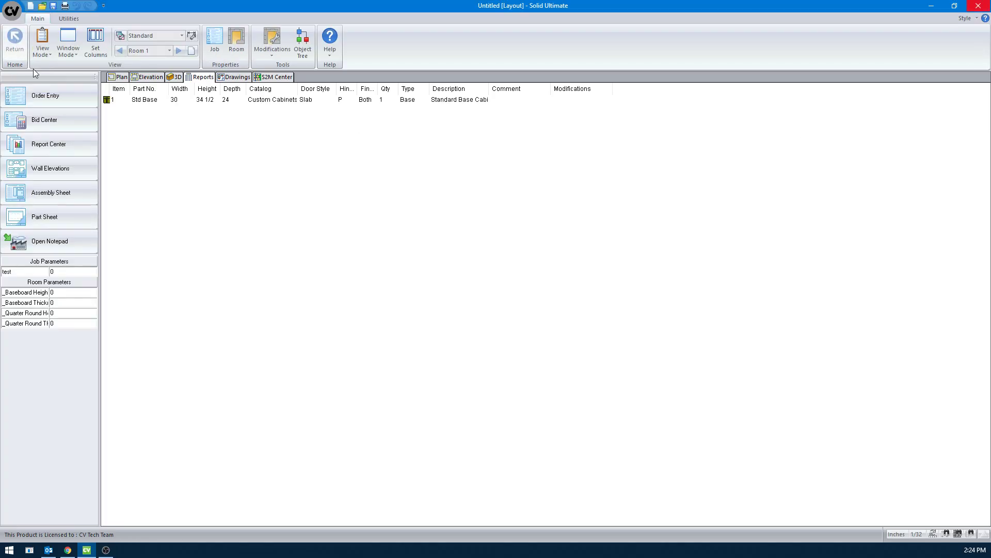
{"action": "left_click", "coordinate": [79, 143]}
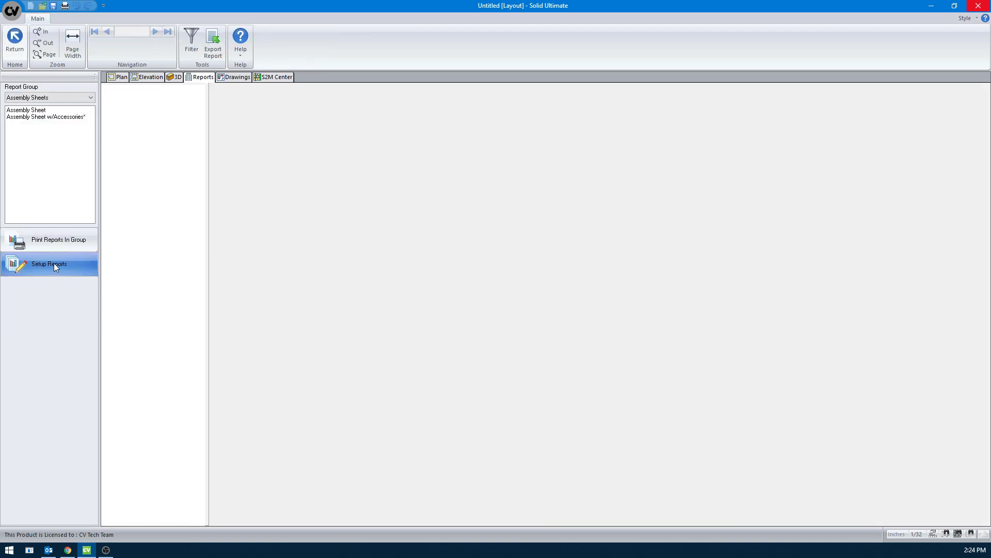
{"action": "left_click", "coordinate": [54, 263]}
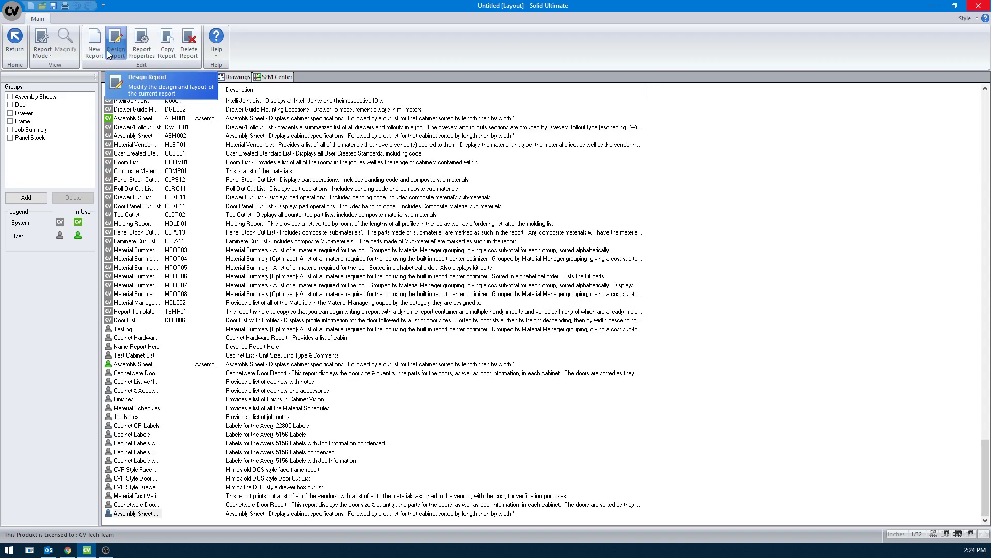
{"action": "left_click", "coordinate": [94, 41]}
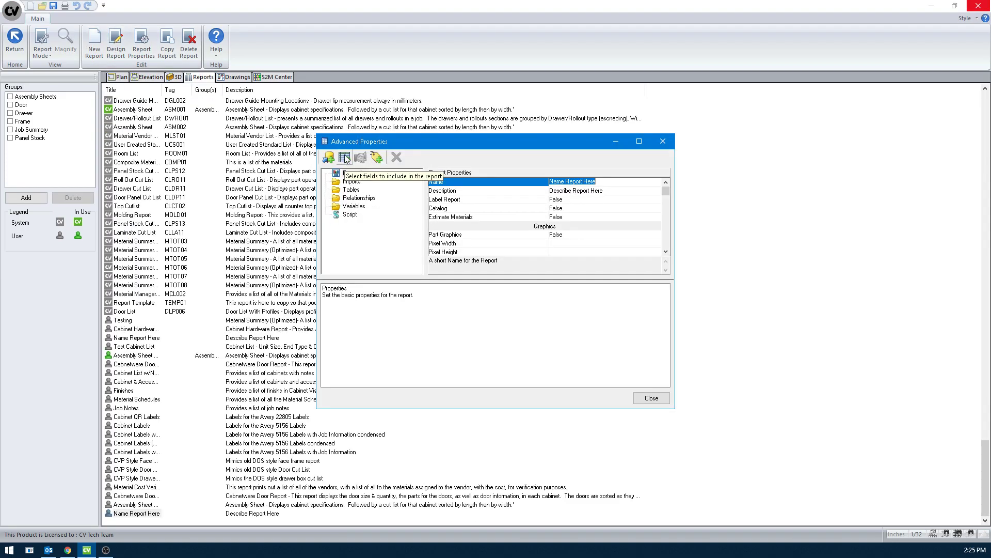
- In the Create Table Wizard, use Bids as the source with [Bids].[Bid Name] as its only field
{"action": "left_click", "coordinate": [345, 158]}
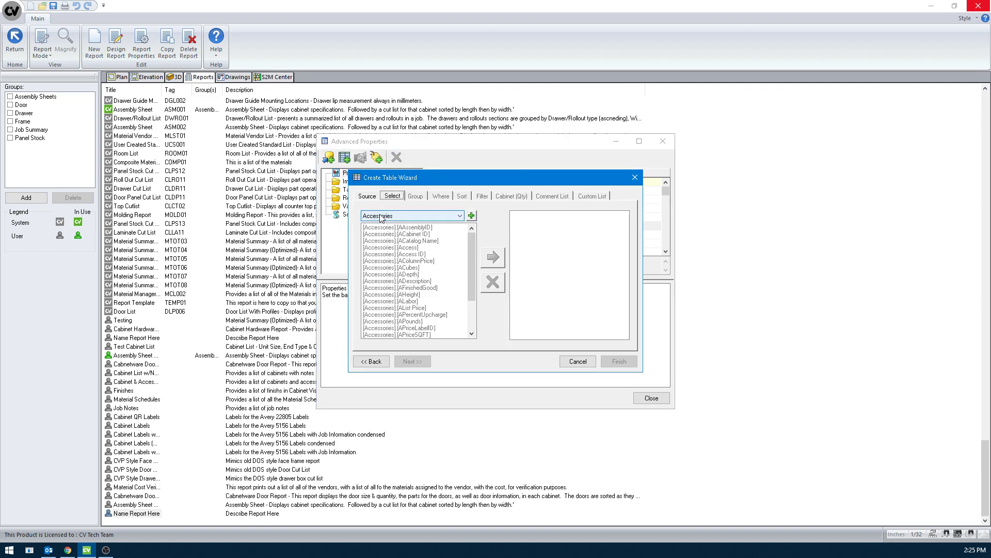
{"action": "left_click", "coordinate": [400, 215]}
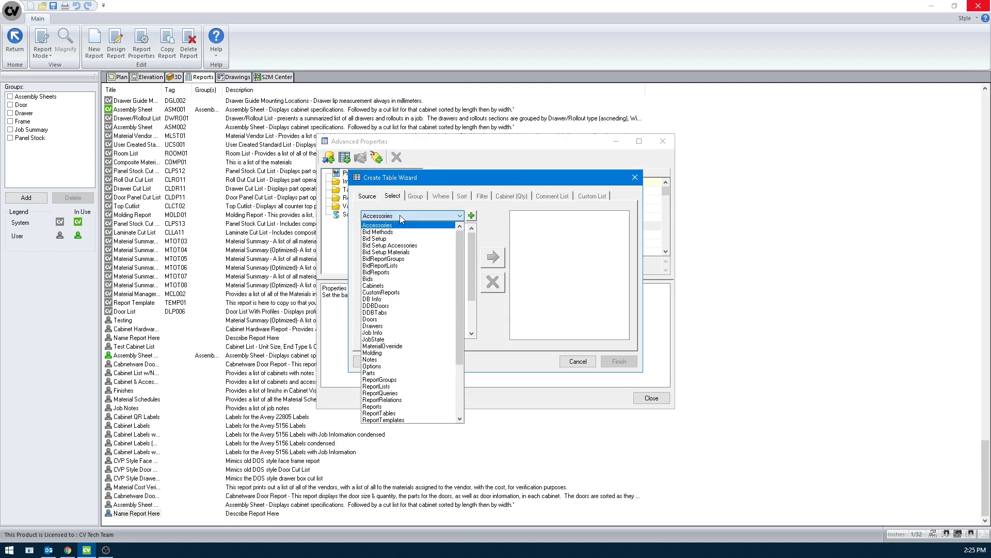
{"action": "left_click", "coordinate": [384, 280]}
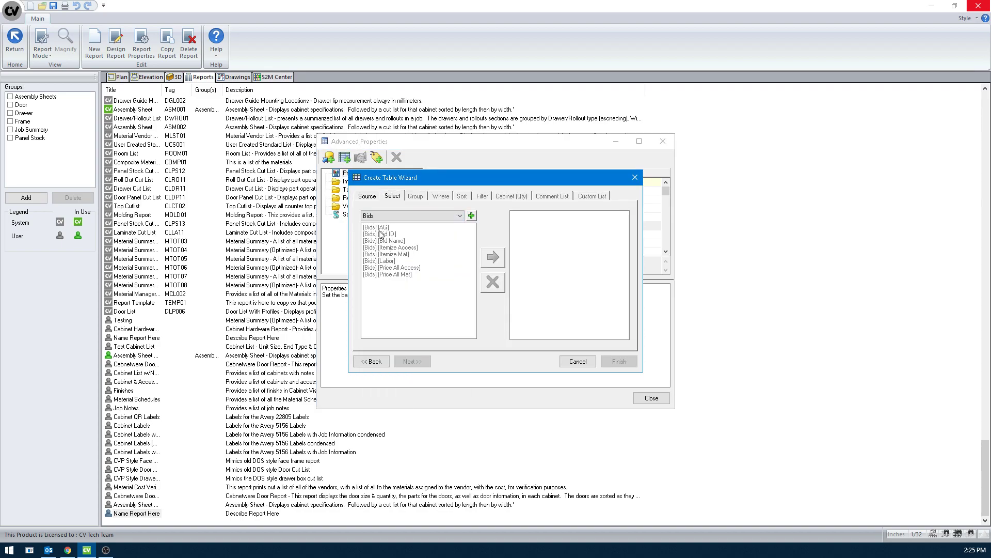
{"action": "left_click", "coordinate": [470, 217]}
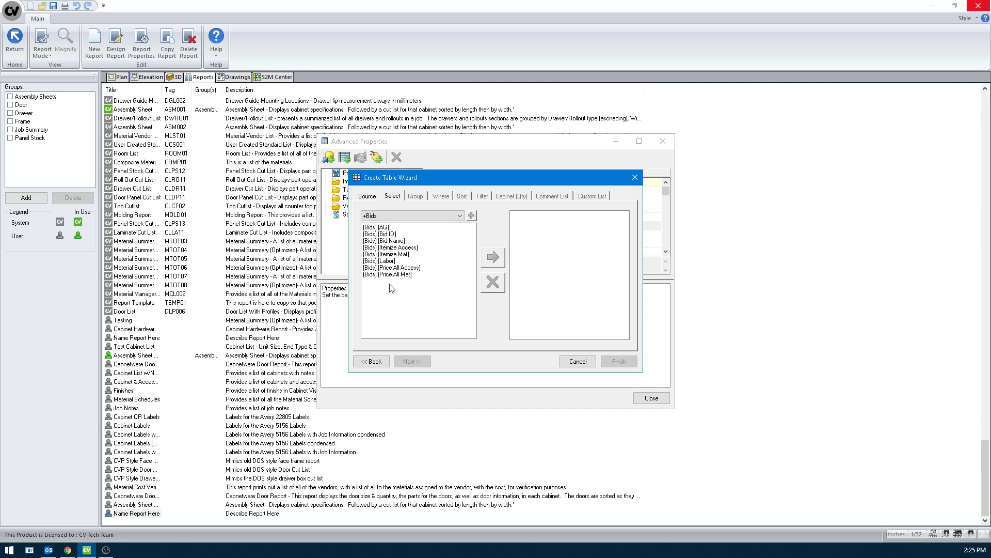
{"action": "double_click", "coordinate": [388, 241]}
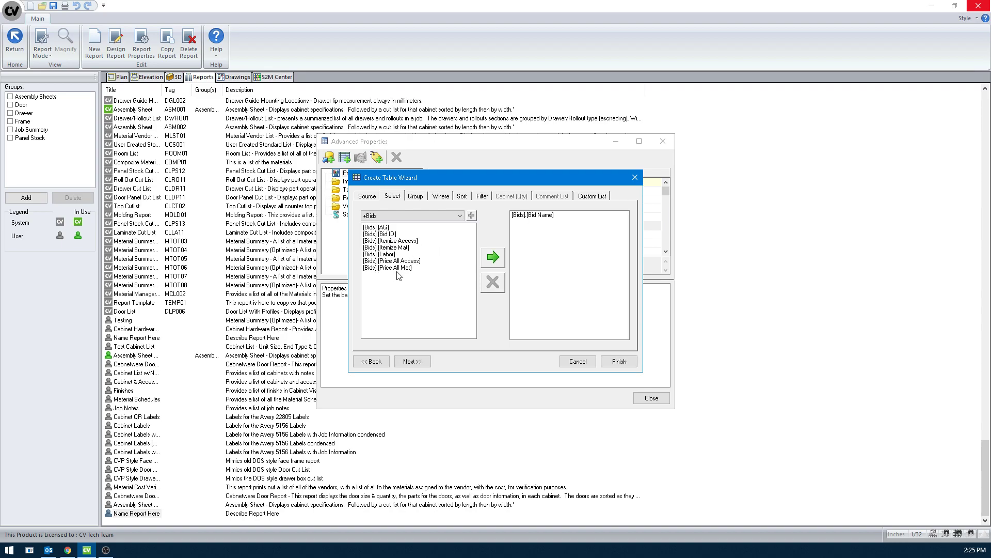
{"action": "left_click", "coordinate": [388, 235]}
{"action": "double_click", "coordinate": [388, 235]}
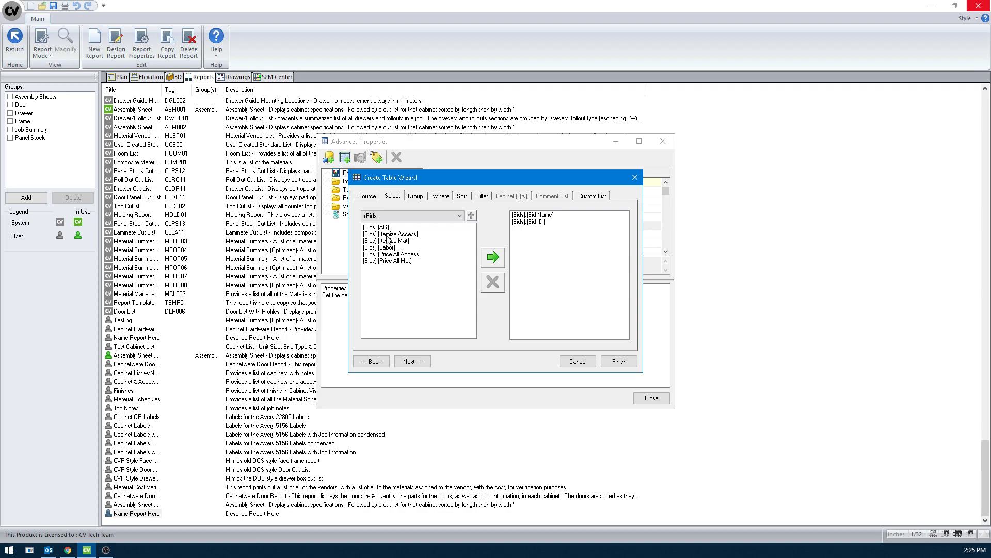
{"action": "left_click", "coordinate": [534, 222]}
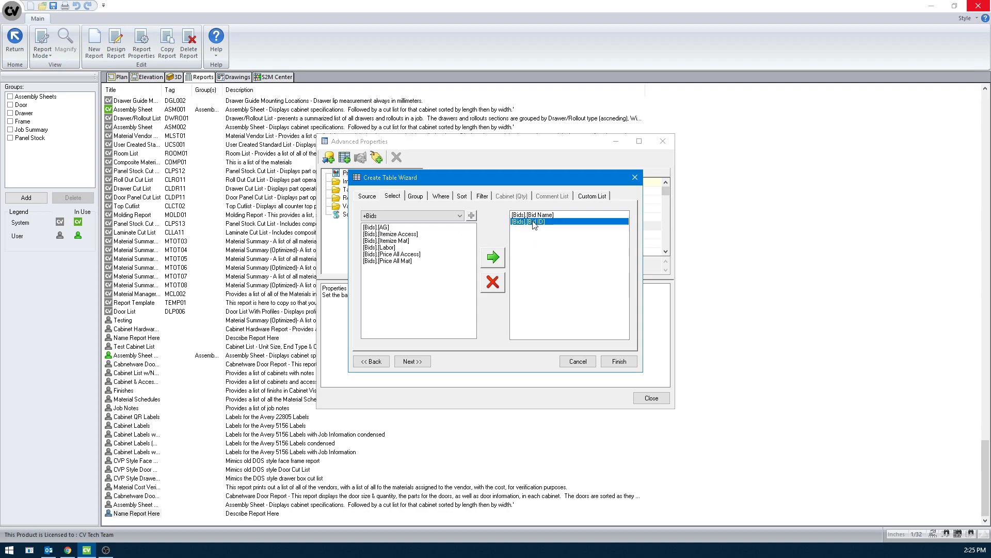
{"action": "left_click", "coordinate": [495, 284]}
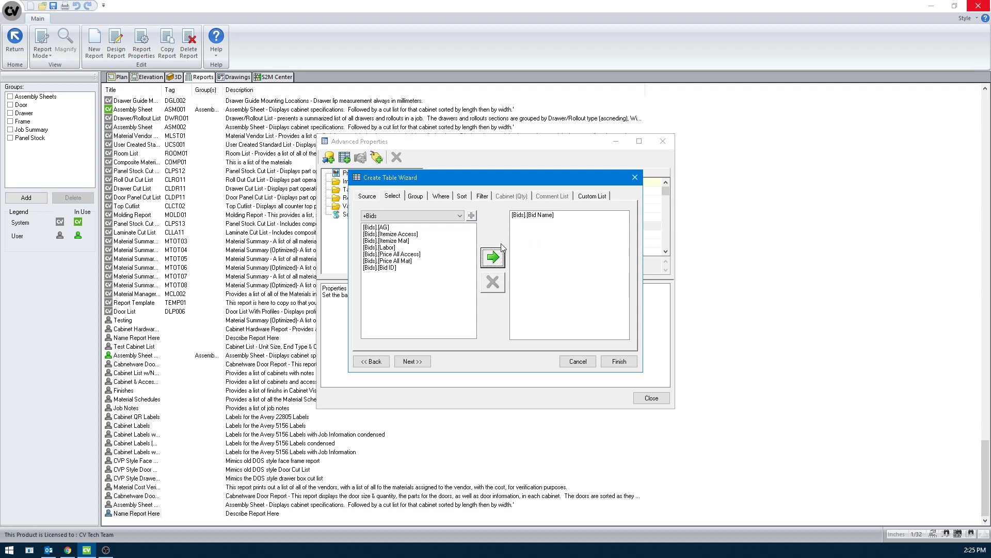
- Finish the wizard and preview the rows of the generated SELECT * FROM Bids query
{"action": "left_click", "coordinate": [620, 362]}
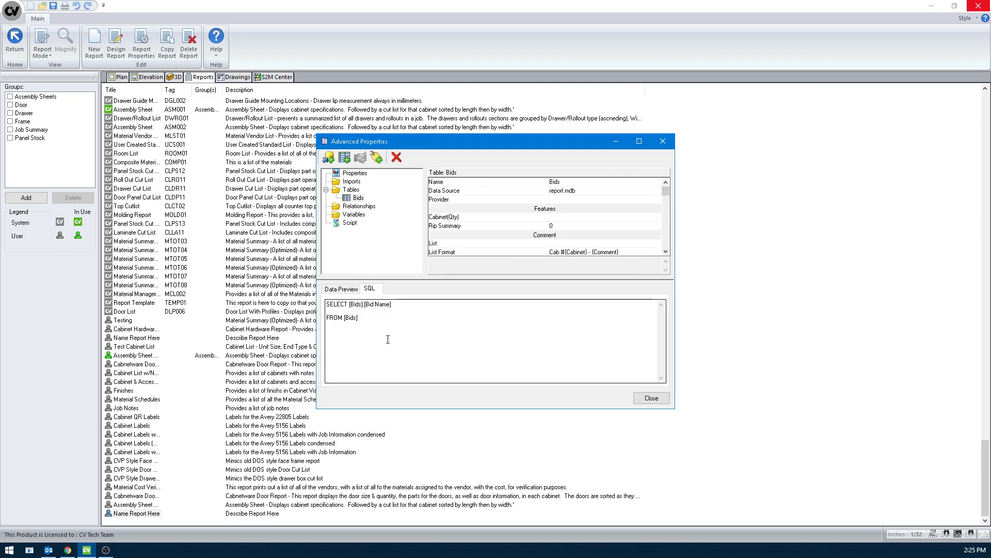
{"action": "type", "text": "SELECT * FROM Bids"}
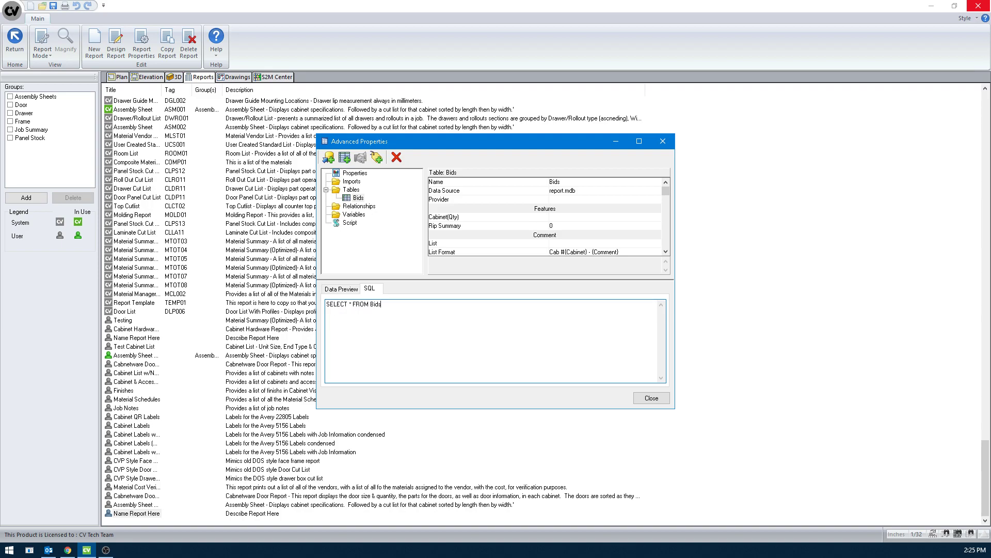
{"action": "left_click", "coordinate": [357, 197]}
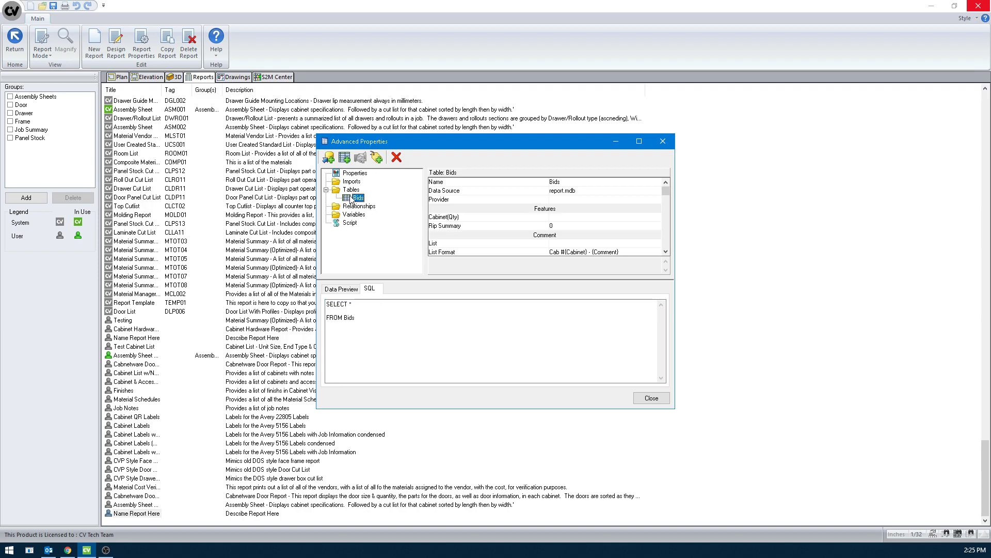
{"action": "left_click", "coordinate": [341, 290]}
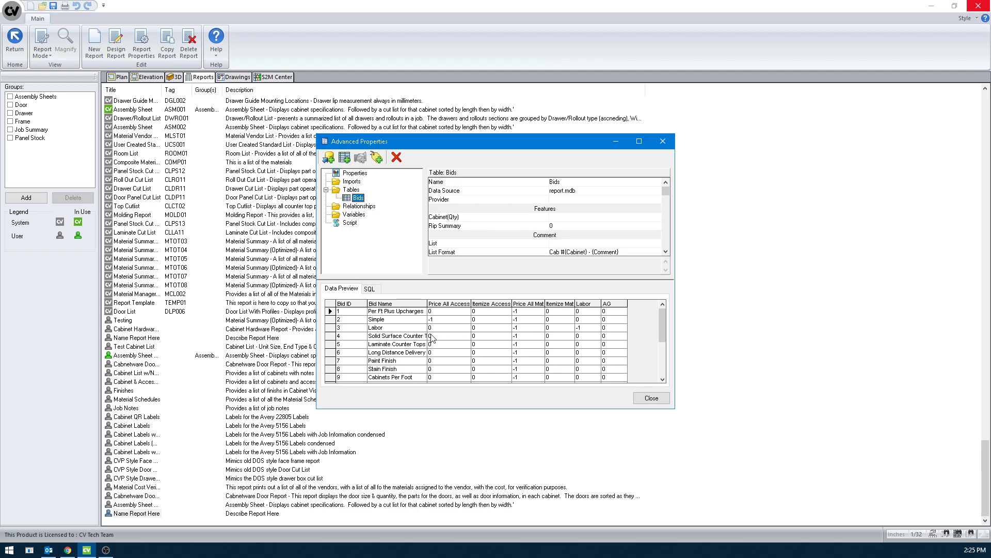
{"action": "left_click", "coordinate": [375, 290]}
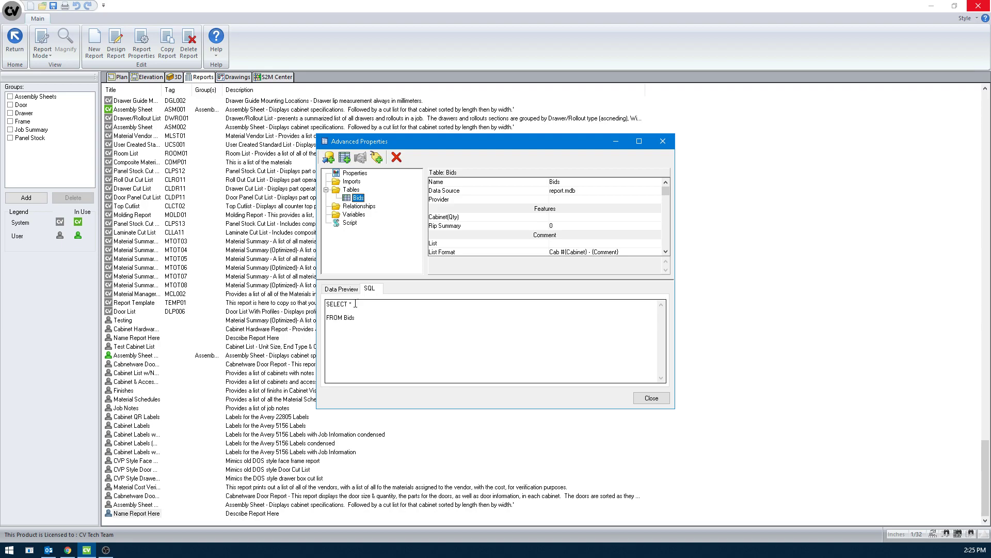
- Rewrite the Bids query as SELECT Bids.[Bid Name] FROM Bids and confirm the Bid Name preview
{"action": "left_click", "coordinate": [356, 303]}
{"action": "type", "text": "Bids"}
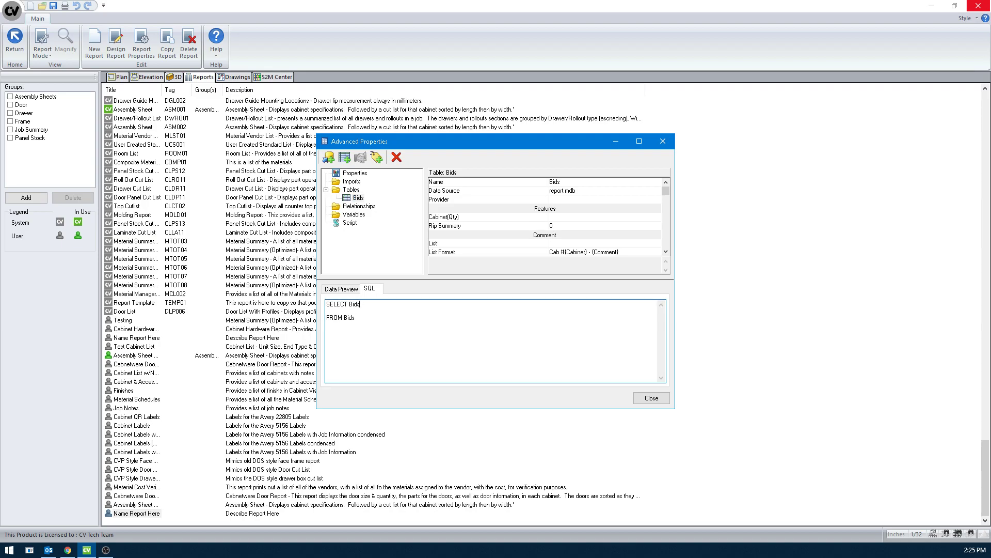
{"action": "key", "text": "BackSpace"}
{"action": "key", "text": "BackSpace"}
{"action": "key", "text": "BackSpace"}
{"action": "left_click", "coordinate": [358, 197]}
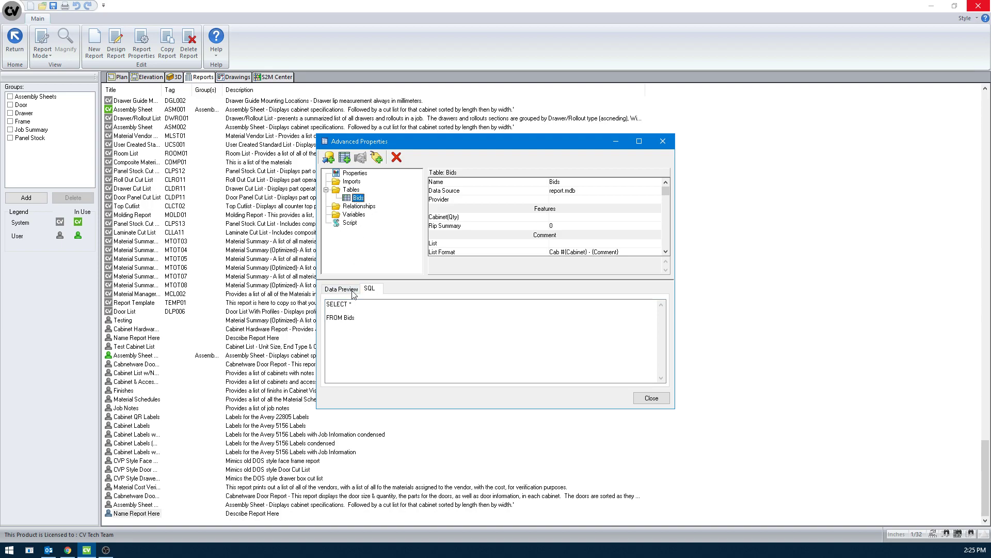
{"action": "left_click", "coordinate": [353, 291]}
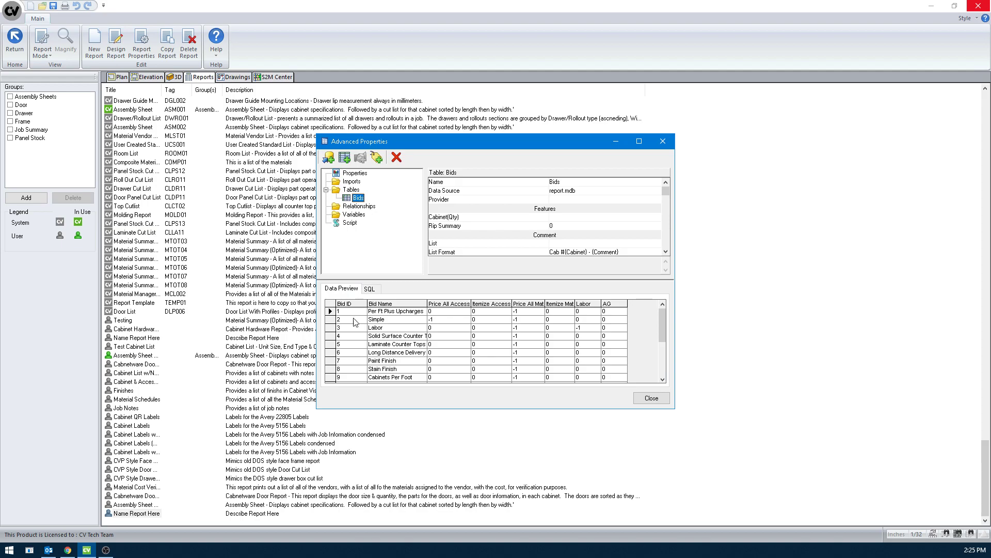
{"action": "left_click", "coordinate": [370, 289]}
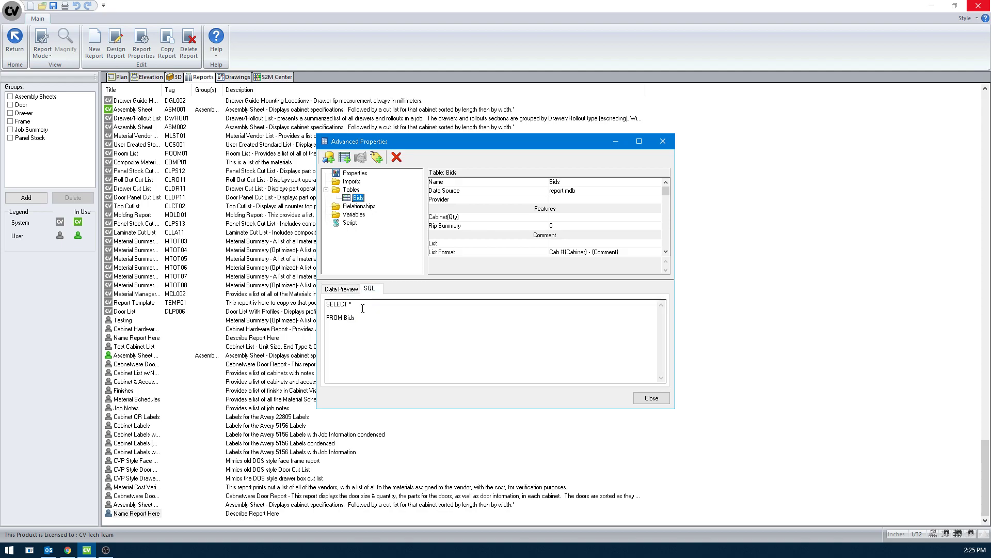
{"action": "left_click", "coordinate": [343, 289]}
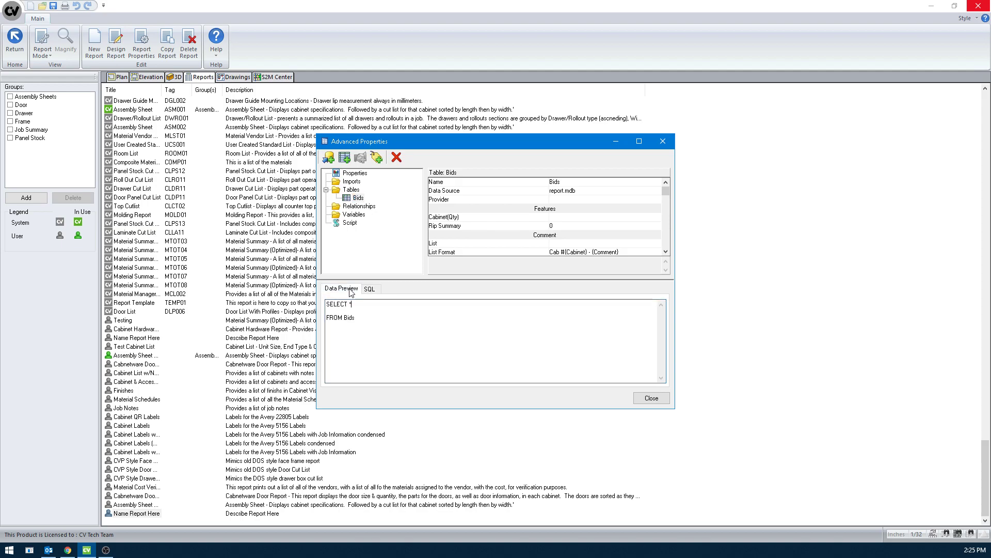
{"action": "left_click", "coordinate": [370, 288]}
{"action": "left_click", "coordinate": [370, 308]}
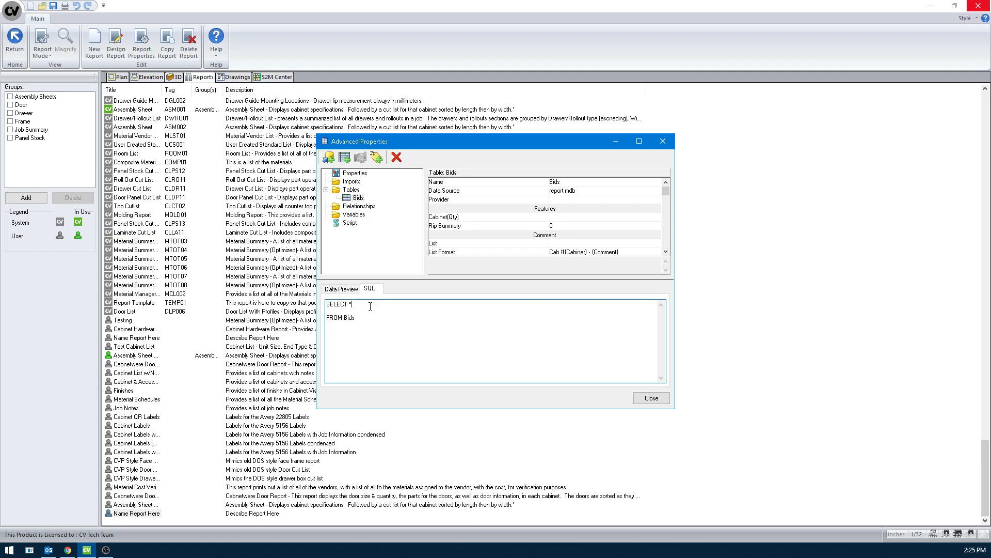
{"action": "key", "text": "BackSpace"}
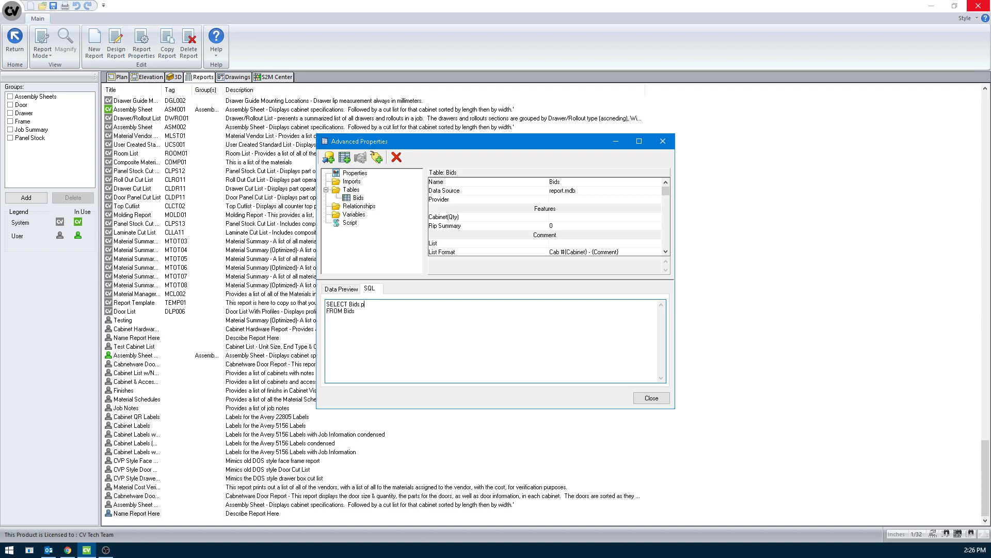
{"action": "type", "text": "d Name"}
{"action": "key", "text": "Return"}
{"action": "left_click", "coordinate": [351, 292]}
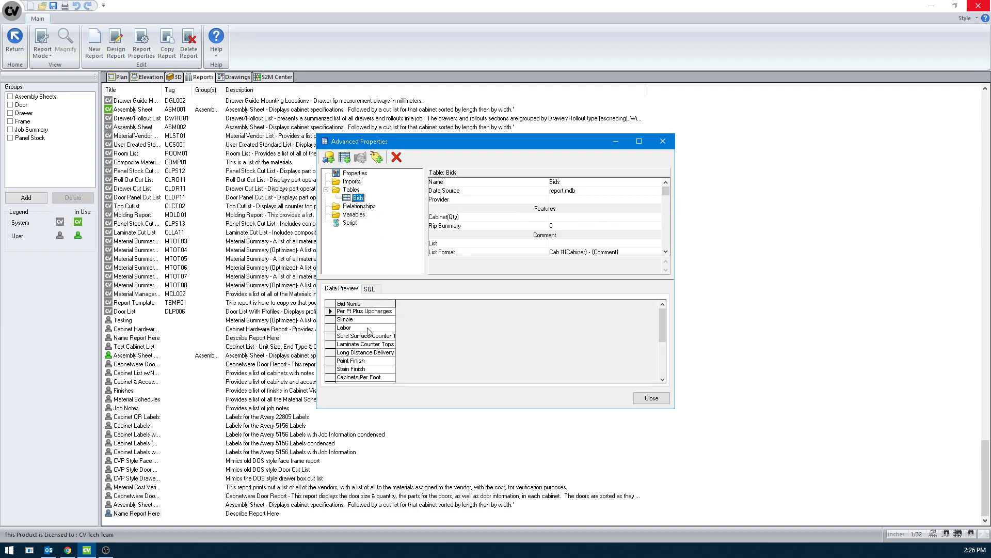
{"action": "left_click", "coordinate": [371, 289]}
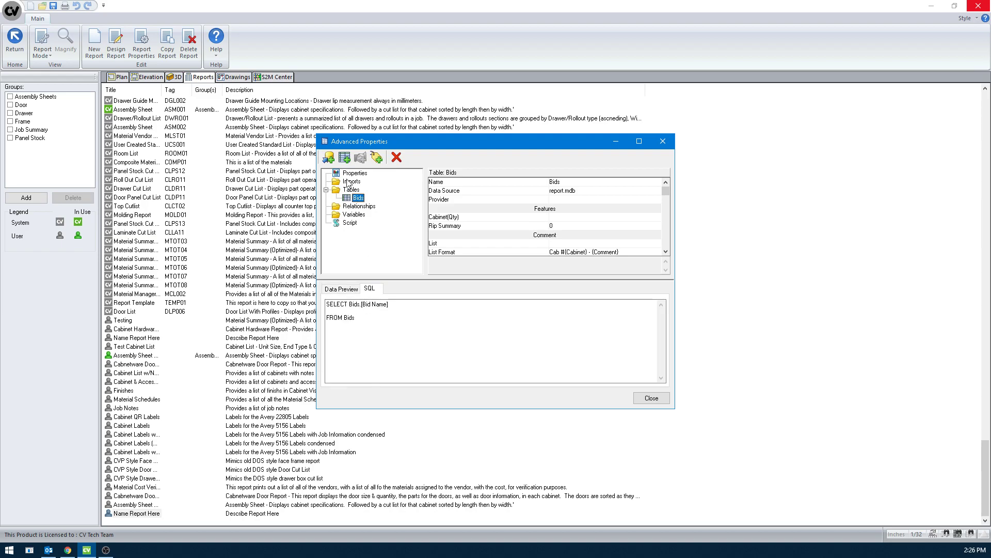
- Create a second report table from Bid Setup with its Bid ID field
{"action": "left_click", "coordinate": [345, 158]}
{"action": "left_click", "coordinate": [407, 217]}
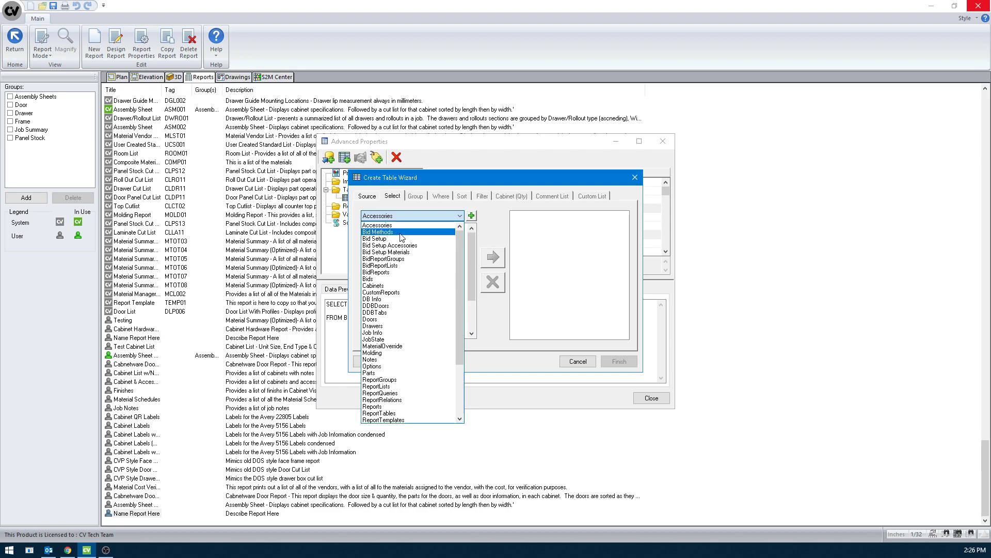
{"action": "left_click", "coordinate": [402, 232]}
{"action": "left_click", "coordinate": [405, 213]}
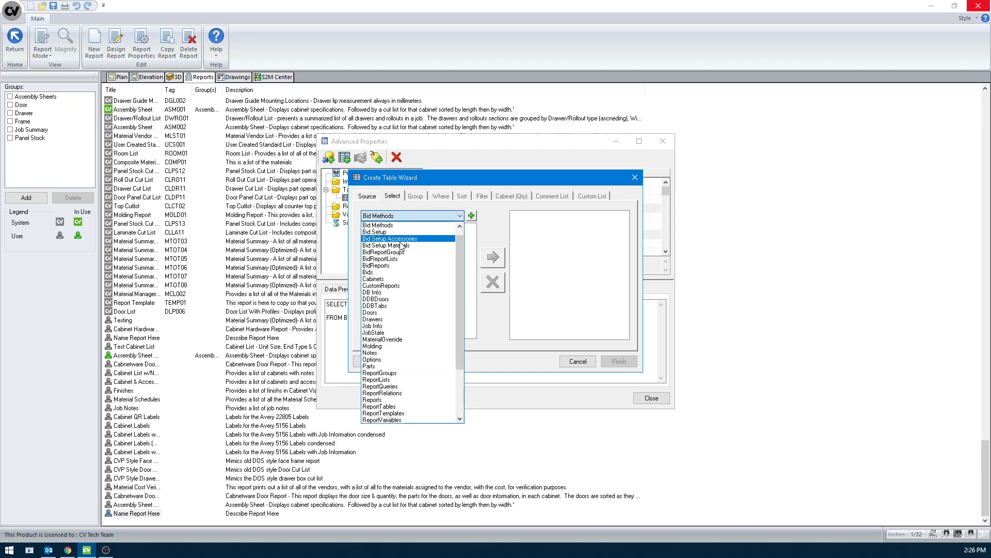
{"action": "left_click", "coordinate": [402, 232]}
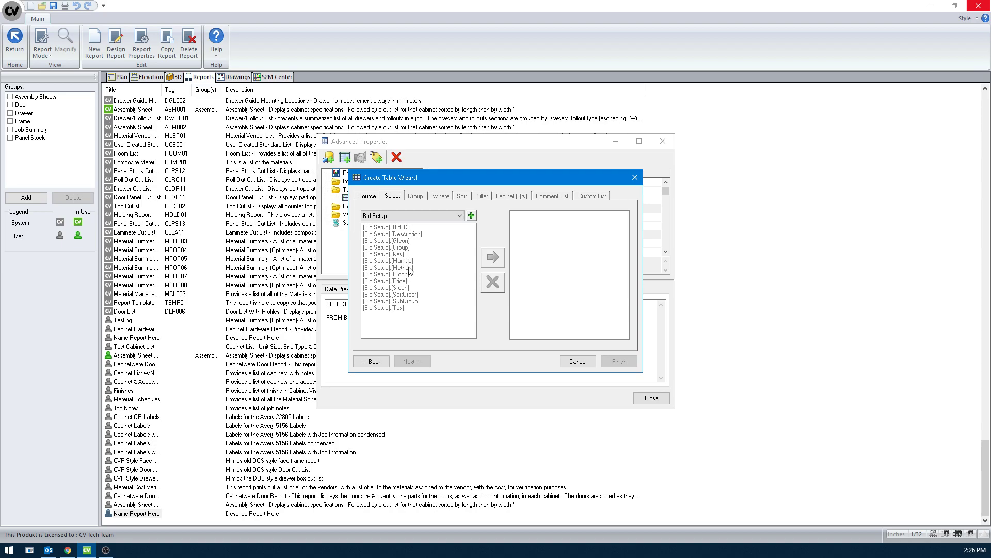
{"action": "left_click", "coordinate": [472, 219]}
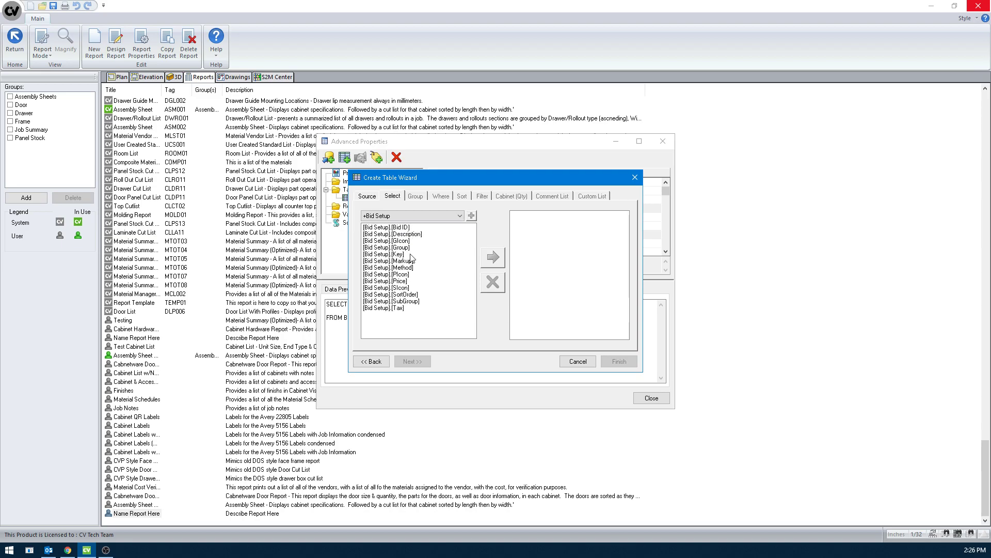
{"action": "left_click", "coordinate": [405, 229]}
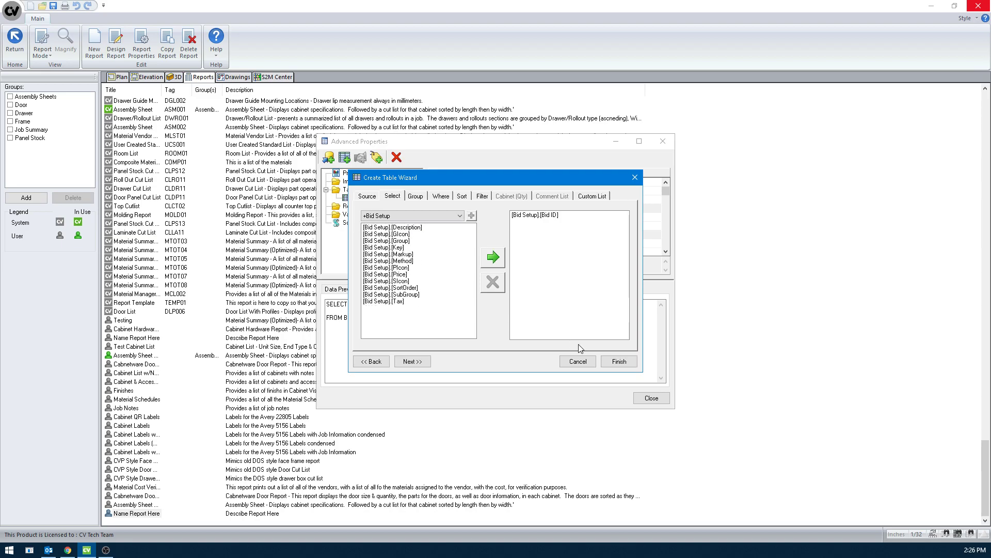
{"action": "left_click", "coordinate": [619, 361]}
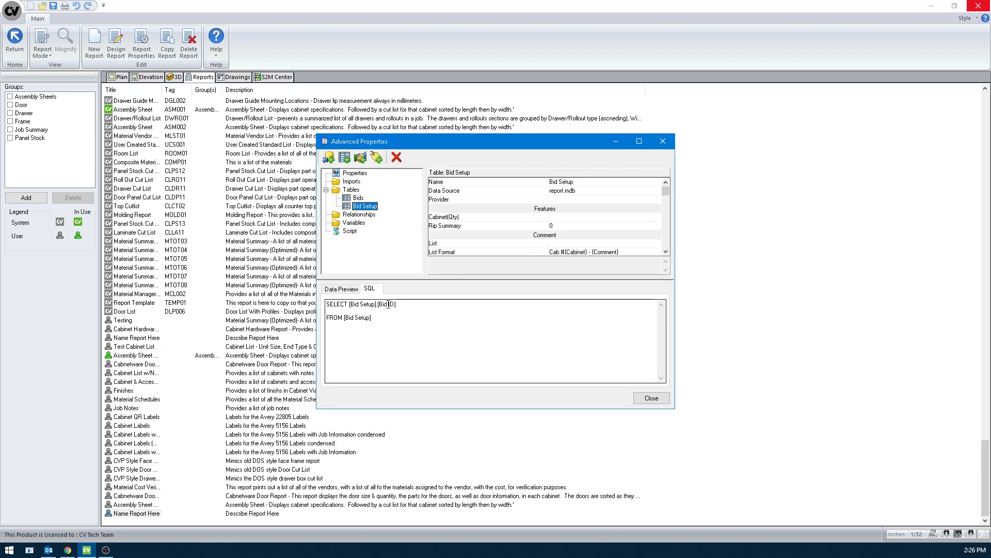
- Change the Bid Setup query to SELECT * and preview its bid line items
{"action": "left_click_drag", "start_coordinate": [396, 304], "coordinate": [350, 307]}
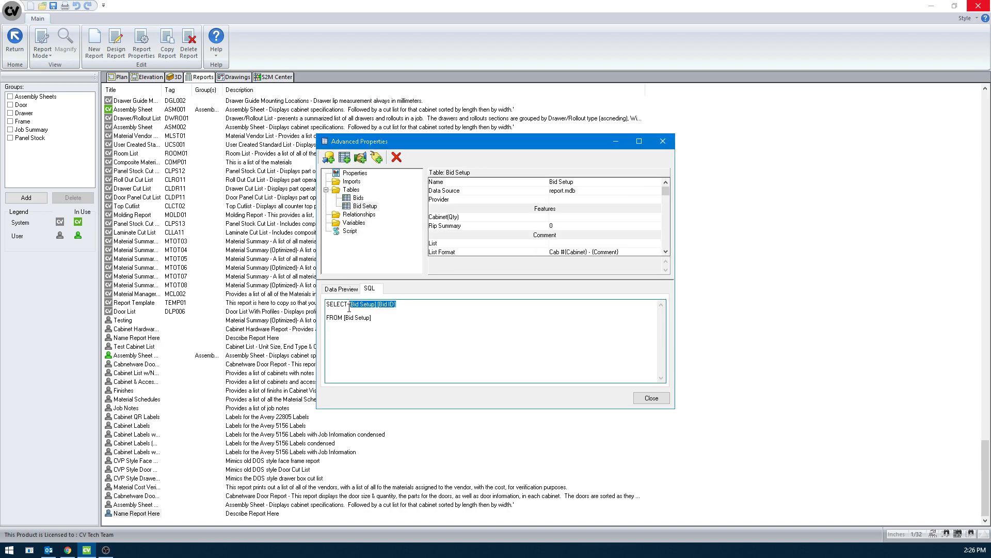
{"action": "type", "text": "*"}
{"action": "left_click", "coordinate": [370, 206]}
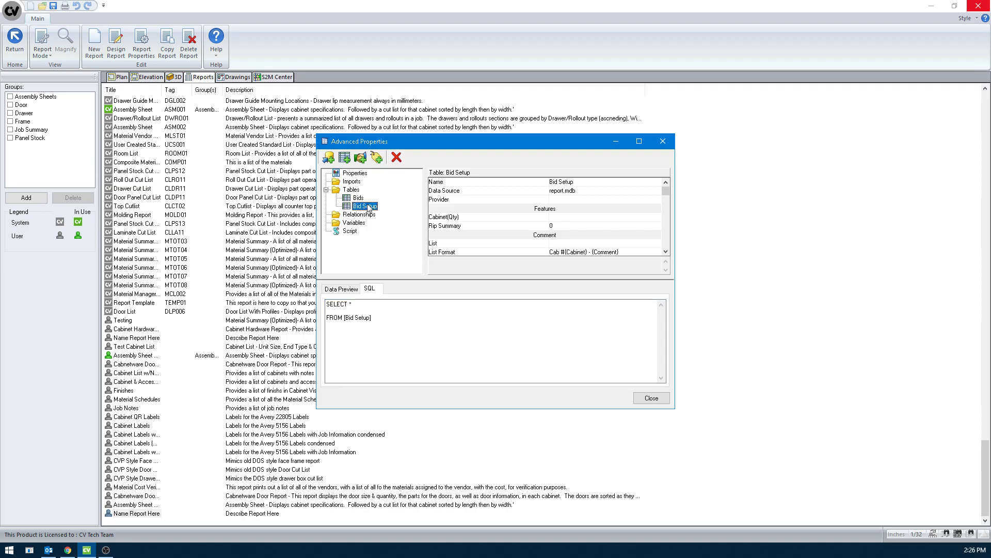
{"action": "left_click", "coordinate": [356, 289]}
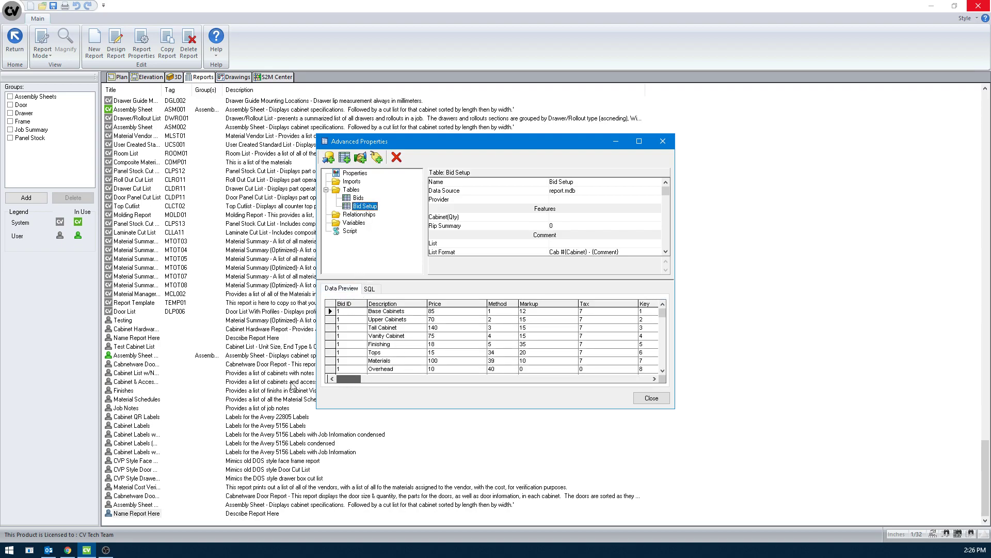
{"action": "scroll", "coordinate": [664, 372], "scroll_direction": "down", "scroll_amount": 4}
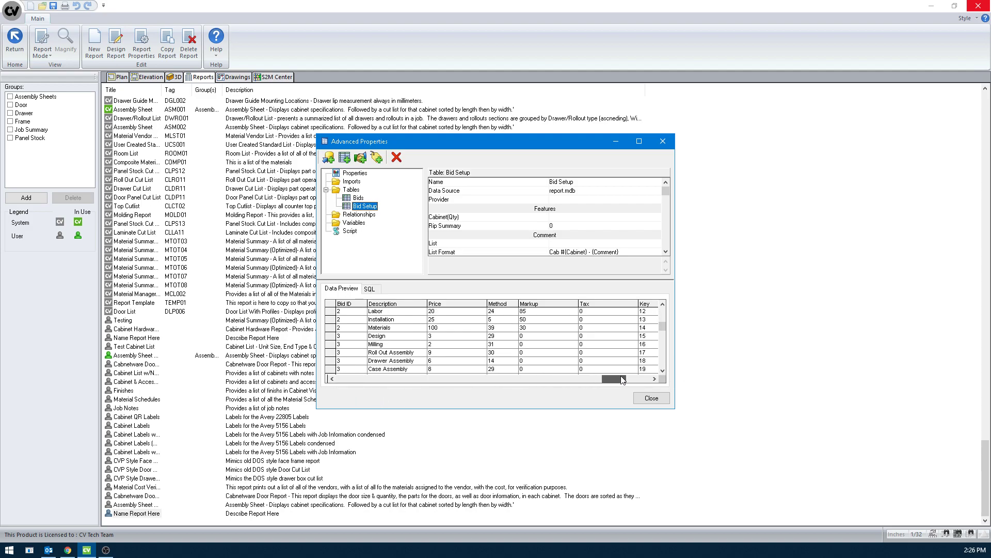
- Add an INNER JOIN from Bids to [Bid Setup] on Bid ID in the Bids query
{"action": "left_click", "coordinate": [376, 290]}
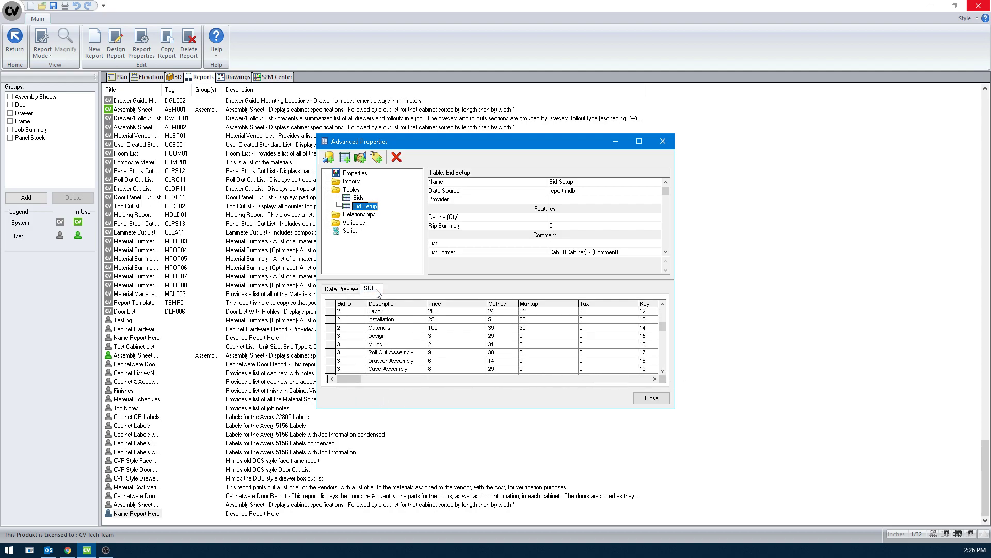
{"action": "left_click", "coordinate": [359, 198]}
{"action": "left_click", "coordinate": [397, 319]}
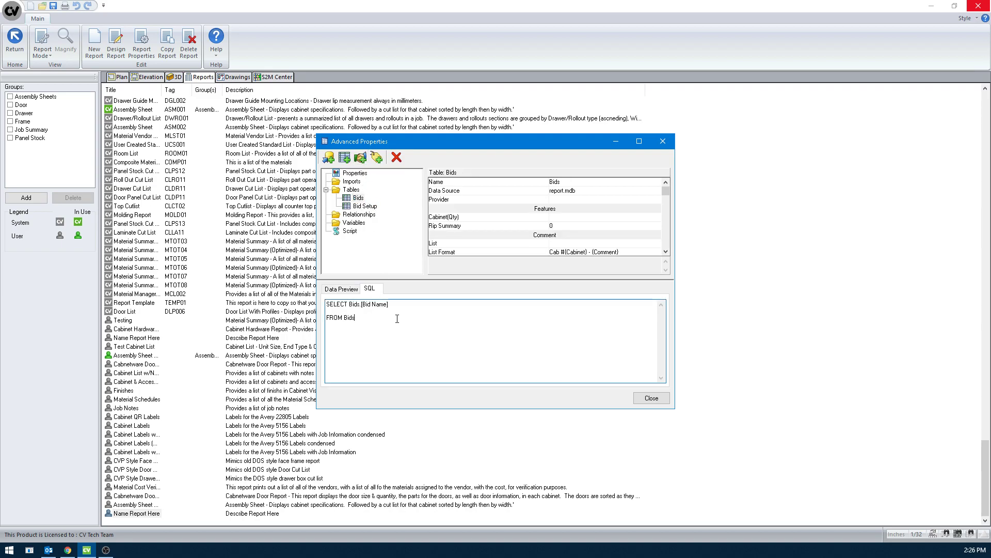
{"action": "type", "text": "INNER JOIN [Bid C"}
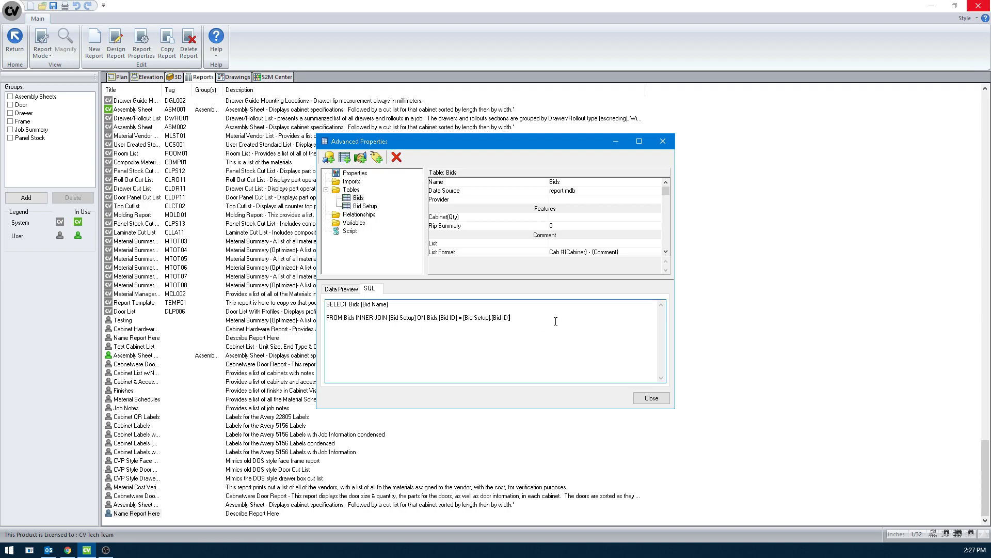
- Compare the joined Bids data preview with the Bid Setup table rows
{"action": "left_click", "coordinate": [365, 206]}
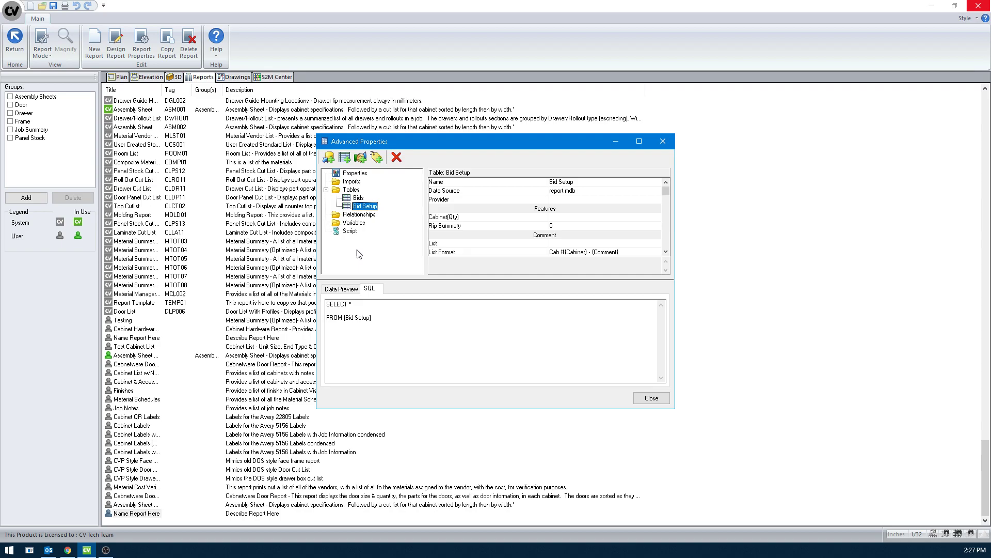
{"action": "left_click", "coordinate": [351, 189]}
{"action": "left_click", "coordinate": [359, 198]}
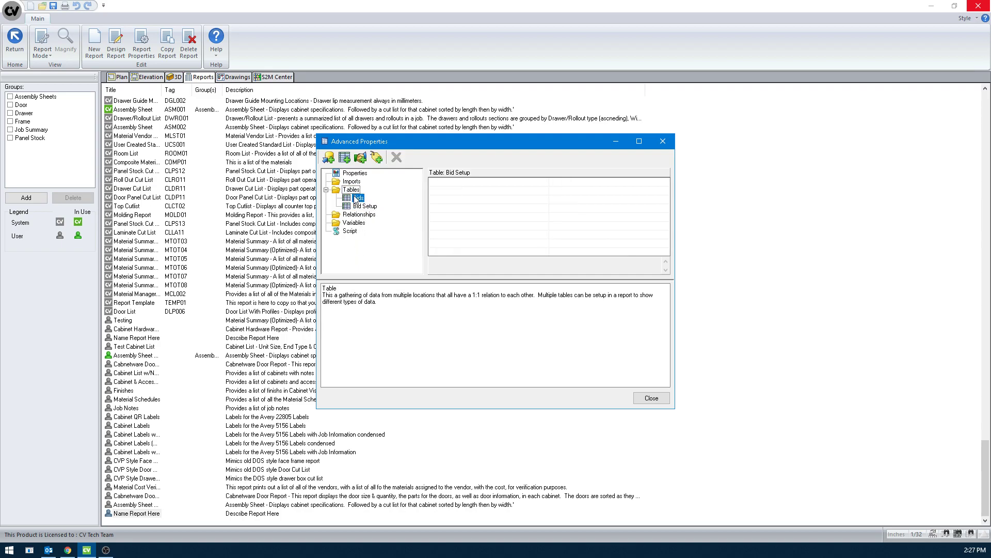
{"action": "left_click", "coordinate": [359, 290]}
{"action": "left_click", "coordinate": [370, 289]}
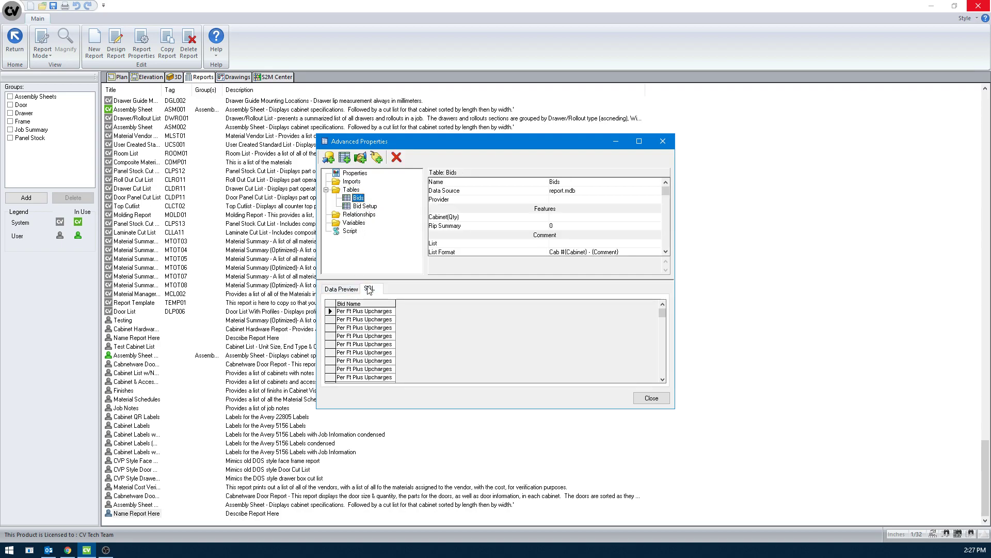
{"action": "left_click", "coordinate": [363, 206]}
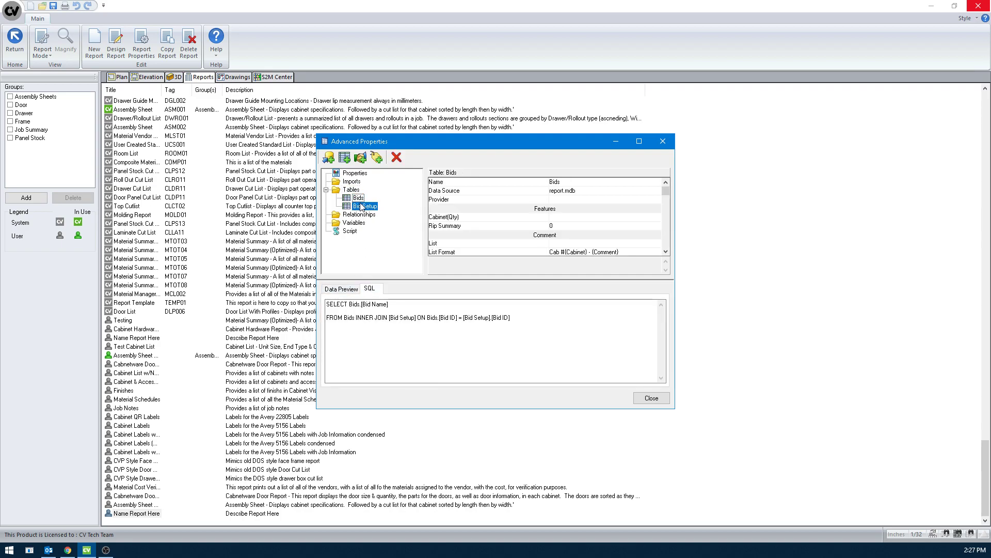
{"action": "left_click", "coordinate": [341, 289]}
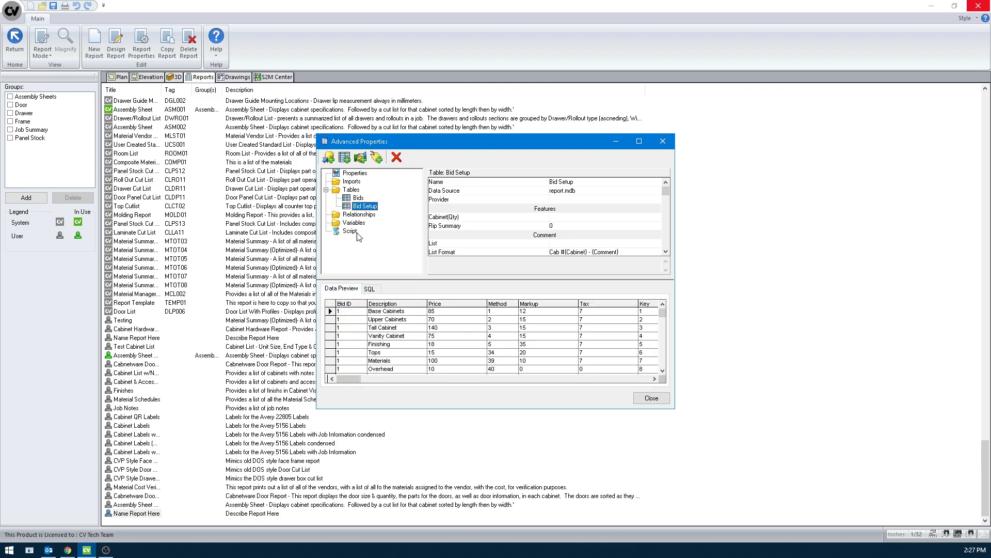
{"action": "left_click", "coordinate": [357, 198]}
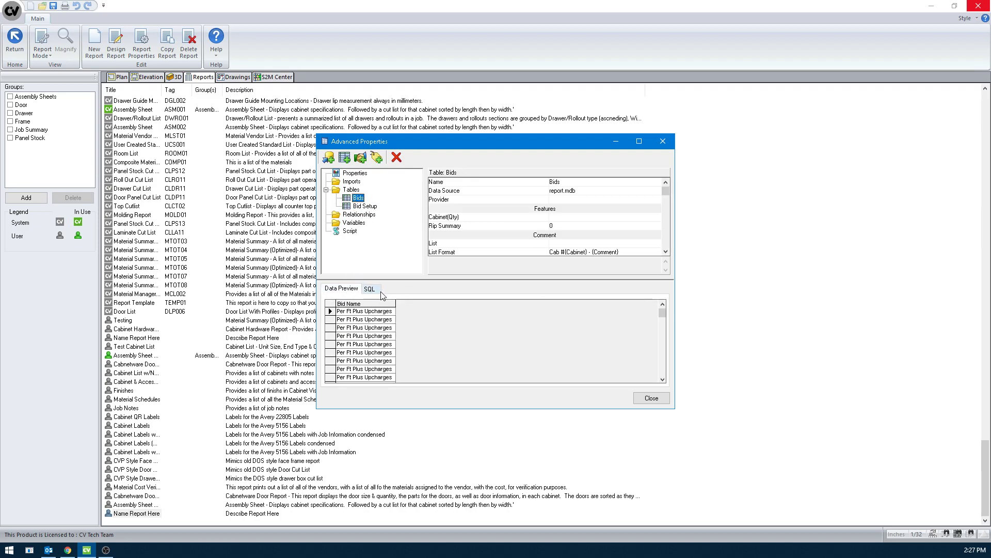
{"action": "left_click", "coordinate": [370, 288]}
- Add WHERE Bids.[Labor] = -1 to the Bids query and preview the labor-only rows
{"action": "left_click", "coordinate": [547, 321]}
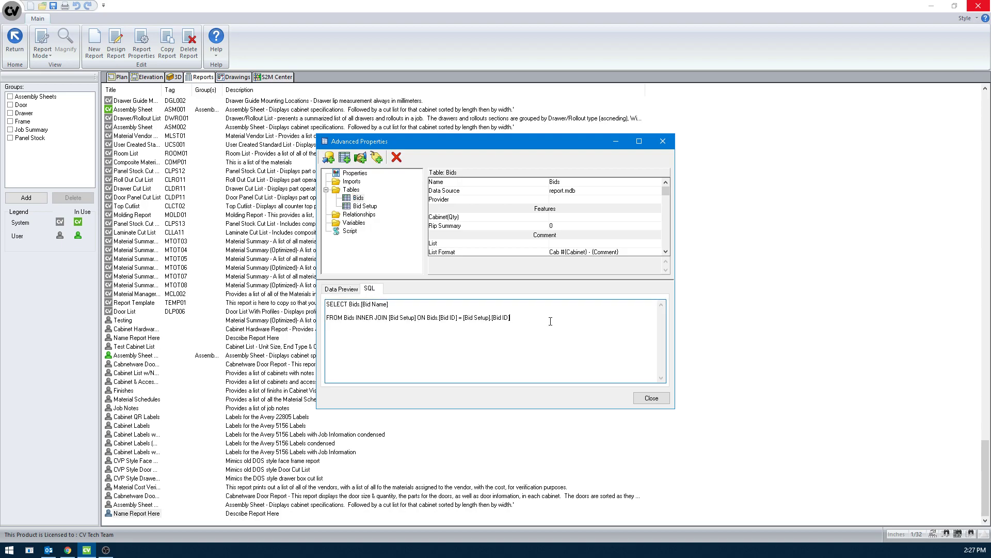
{"action": "type", "text": "WHERE Bids.[Labor] = -1"}
{"action": "left_click", "coordinate": [358, 200]}
{"action": "left_click", "coordinate": [342, 289]}
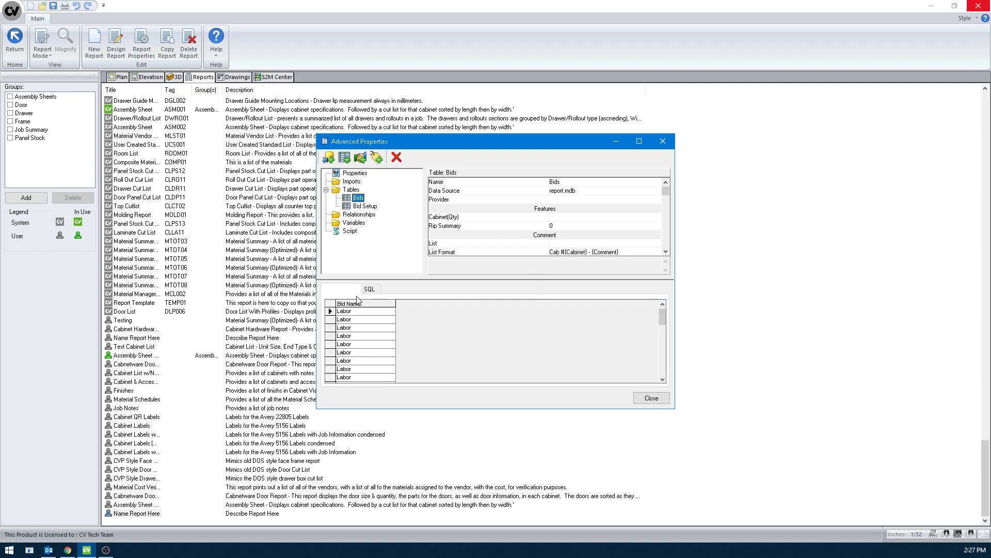
{"action": "left_click", "coordinate": [663, 379]}
{"action": "left_click", "coordinate": [663, 379]}
{"action": "left_click_drag", "start_coordinate": [662, 357], "coordinate": [662, 312]}
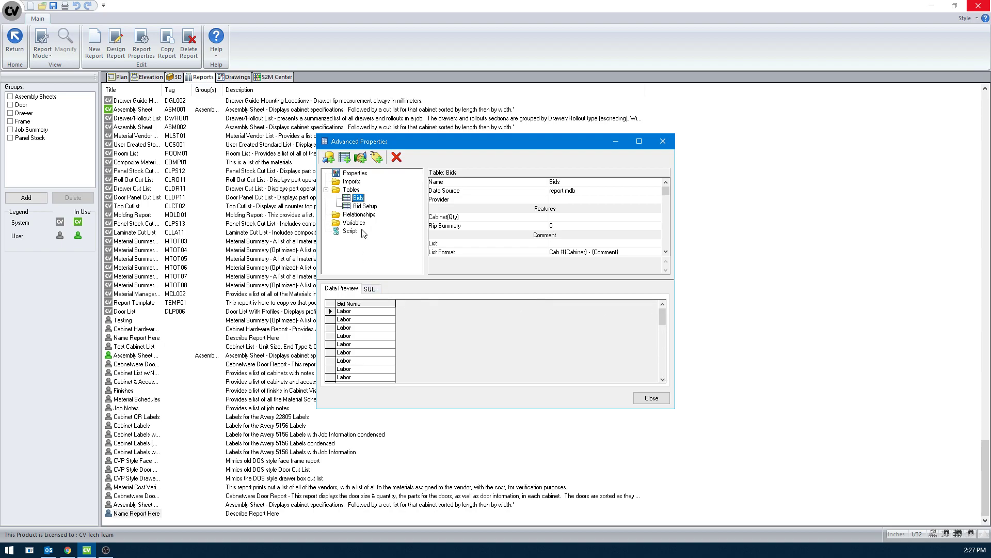
{"action": "left_click", "coordinate": [372, 288]}
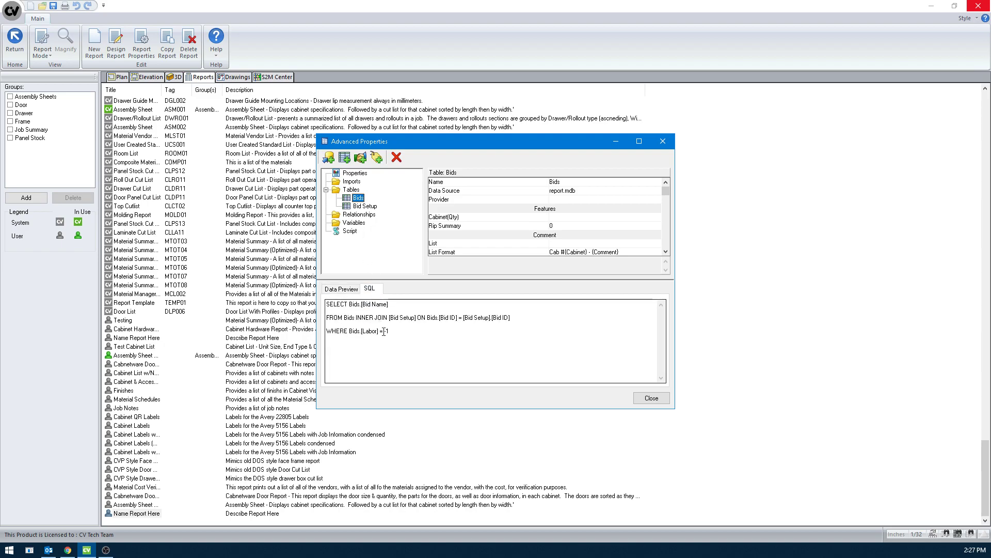
{"action": "left_click", "coordinate": [367, 206]}
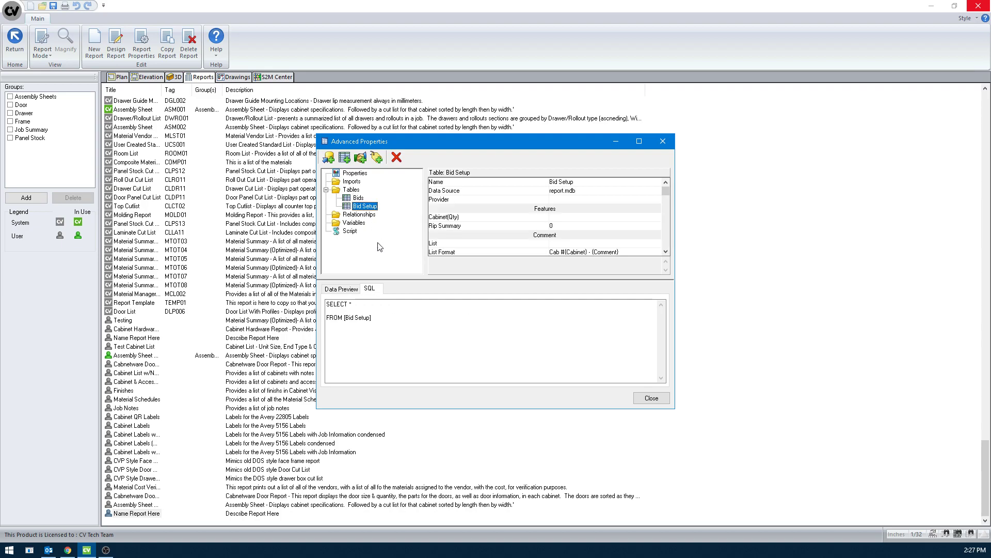
- Review the Bid Setup data preview, then return to the Bids query text
{"action": "left_click", "coordinate": [341, 288]}
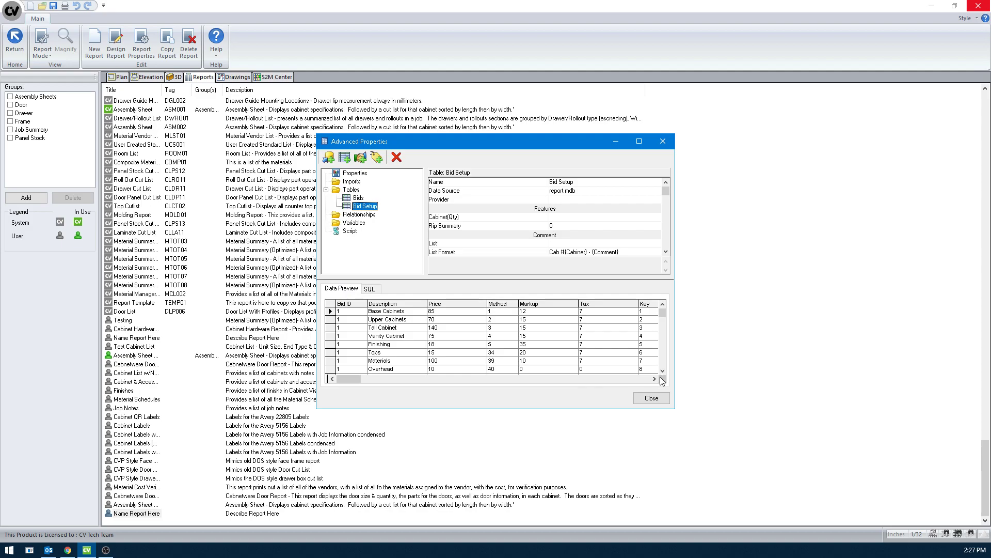
{"action": "left_click", "coordinate": [655, 378]}
{"action": "left_click_drag", "start_coordinate": [400, 380], "coordinate": [347, 379]}
{"action": "left_click", "coordinate": [358, 198]}
{"action": "left_click", "coordinate": [369, 289]}
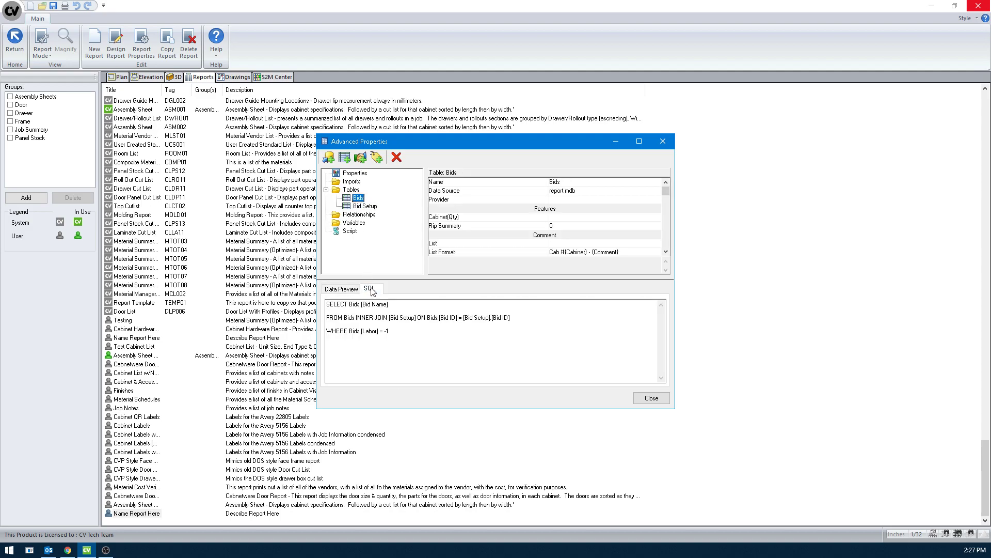
- Append , [Bid Setup].[Description] to the Bids SELECT line and preview names with descriptions
{"action": "left_click", "coordinate": [407, 307]}
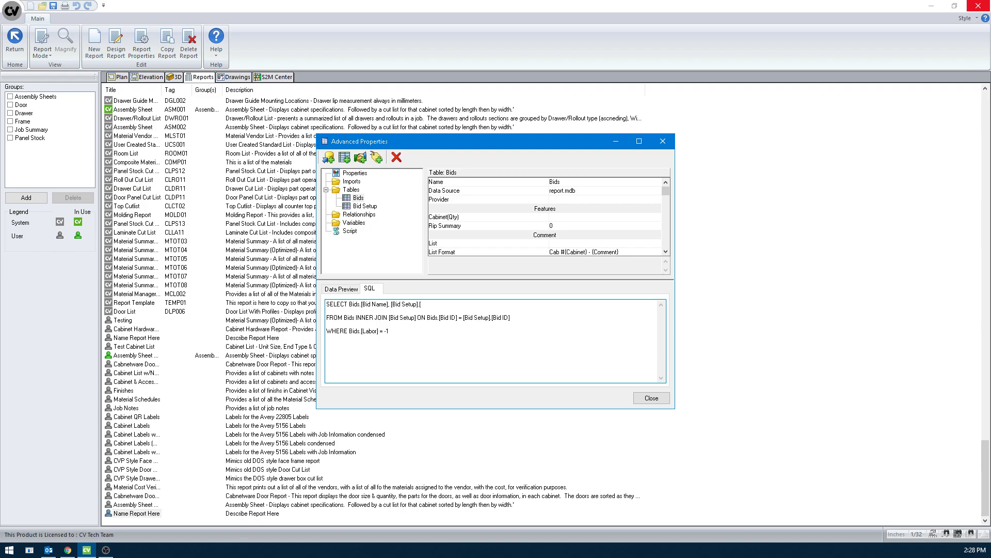
{"action": "type", "text": ", [Bid Setup].[Description"}
{"action": "left_click", "coordinate": [352, 189]}
{"action": "left_click", "coordinate": [358, 198]}
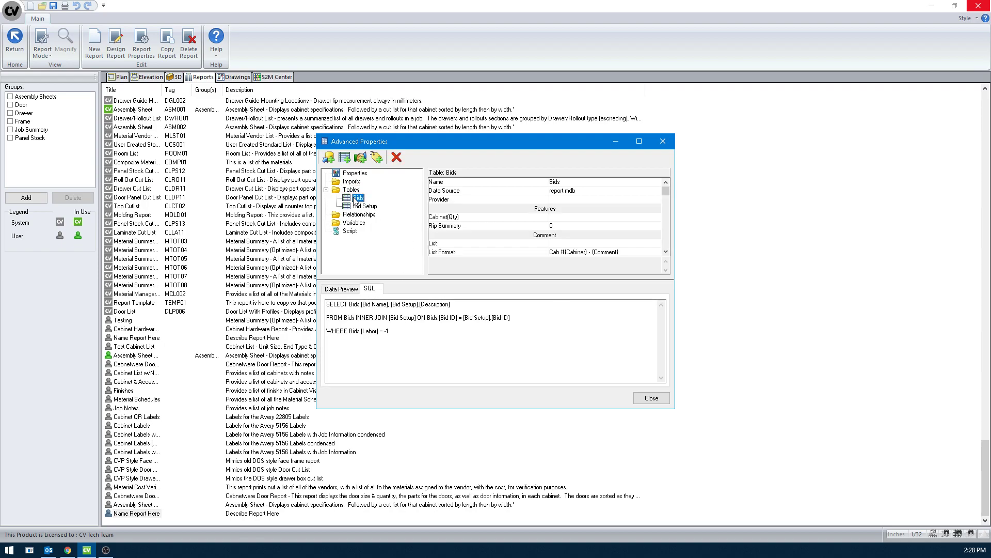
{"action": "left_click", "coordinate": [348, 289]}
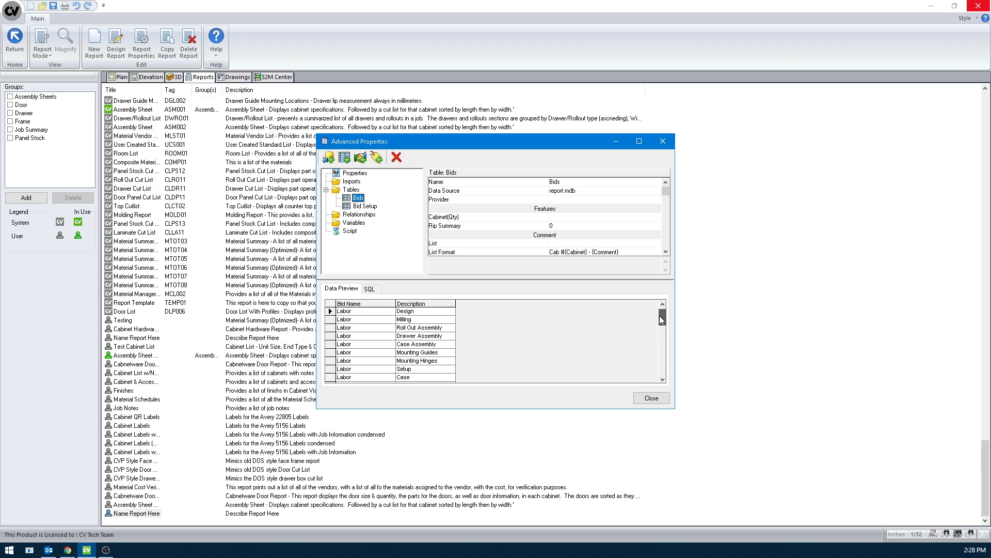
- Compare against the Bid Setup table rows, then return to the Bids query text
{"action": "left_click", "coordinate": [357, 205]}
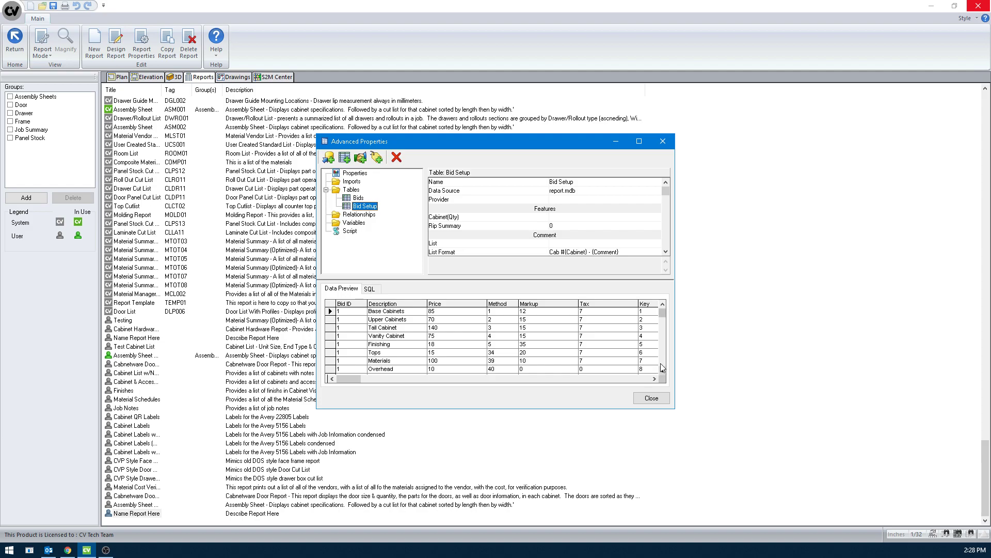
{"action": "scroll", "coordinate": [662, 331], "scroll_direction": "down", "scroll_amount": 6}
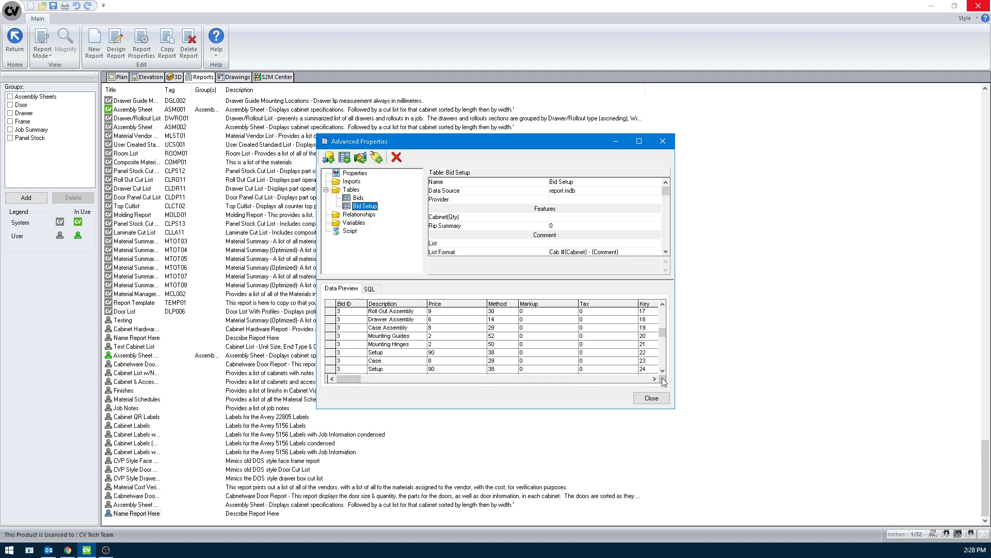
{"action": "left_click", "coordinate": [662, 371]}
{"action": "left_click", "coordinate": [663, 370]}
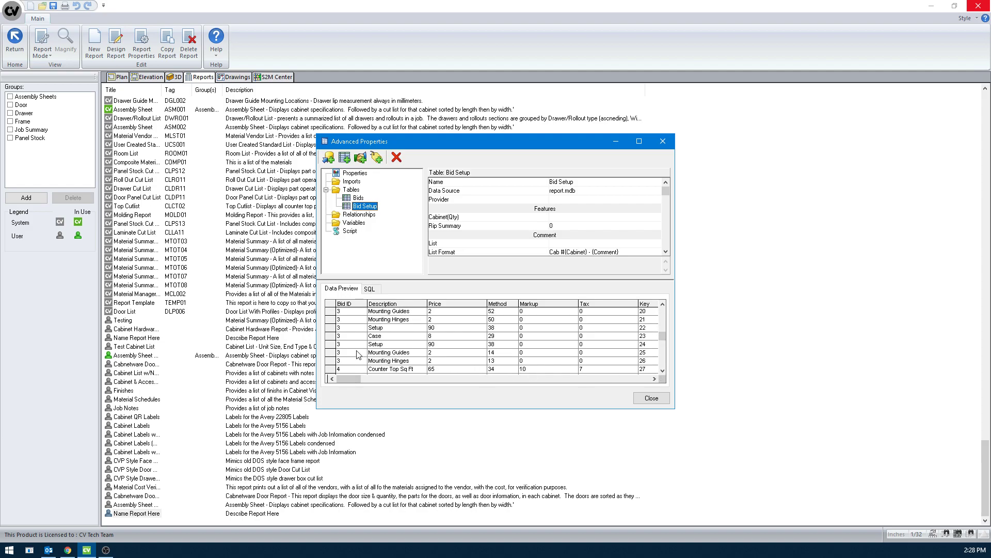
{"action": "left_click", "coordinate": [663, 370]}
{"action": "left_click", "coordinate": [662, 370]}
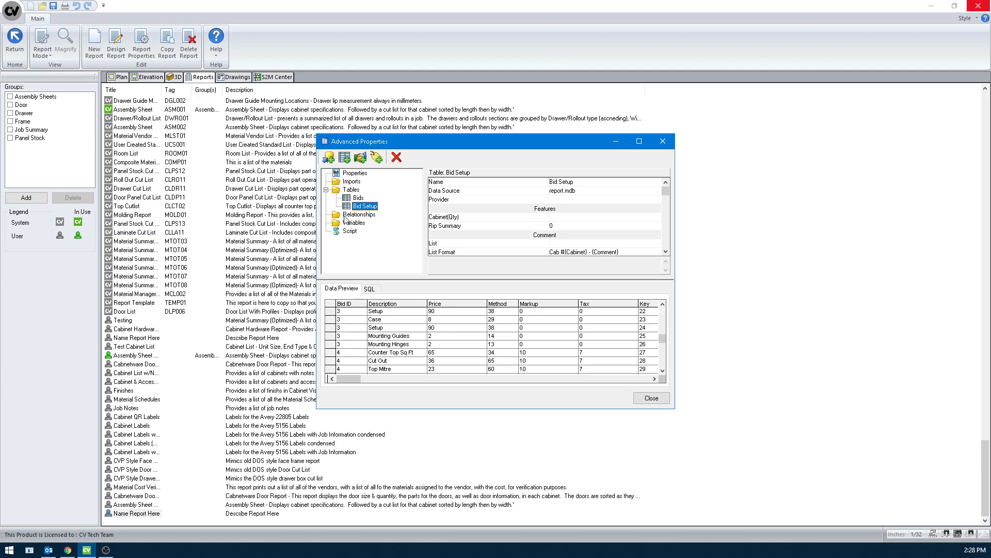
{"action": "key", "text": "Up"}
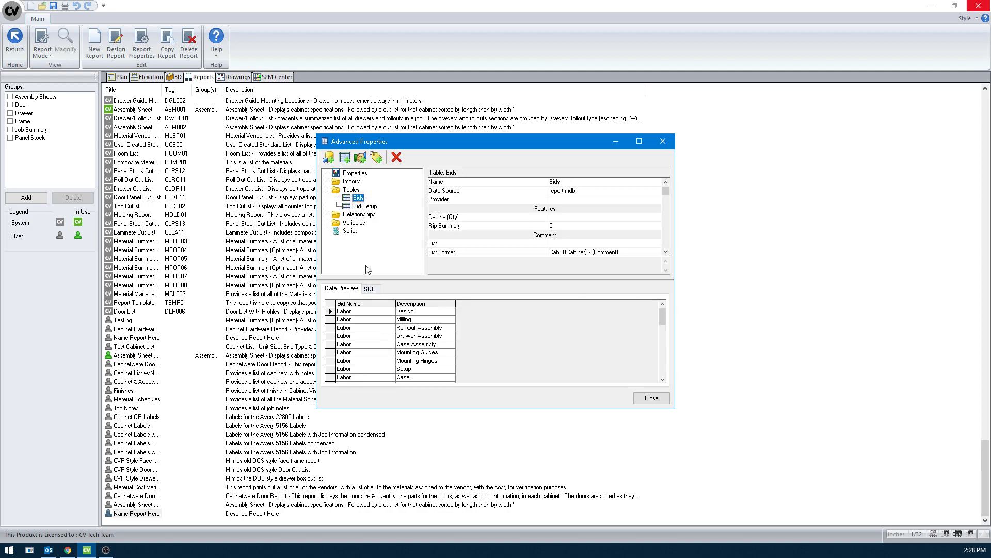
{"action": "left_click", "coordinate": [370, 289]}
- Append , [Bid Setup].[Price] to the Bids SELECT line and preview names, descriptions and prices
{"action": "left_click", "coordinate": [458, 304]}
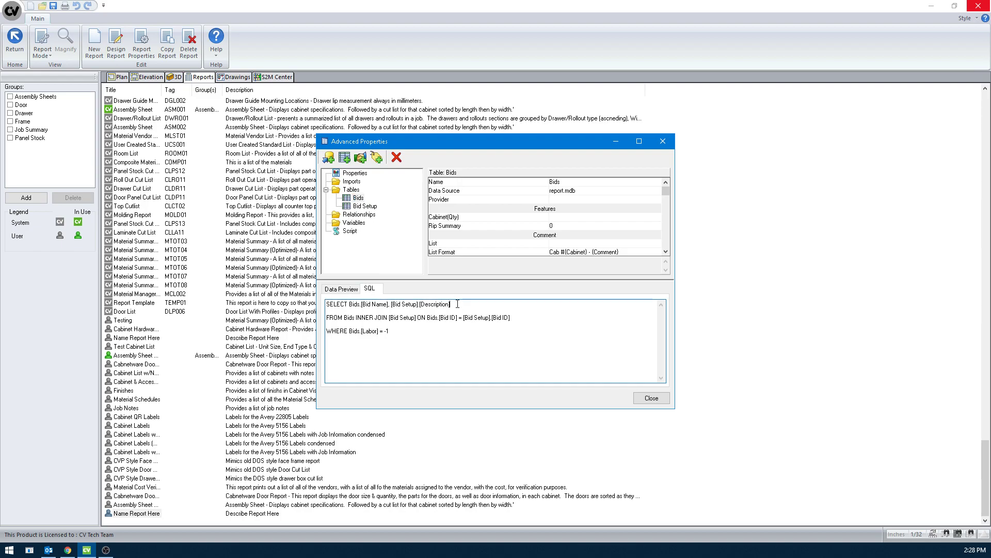
{"action": "type", "text": ", [Bid Setup].[Price]"}
{"action": "left_click", "coordinate": [358, 198]}
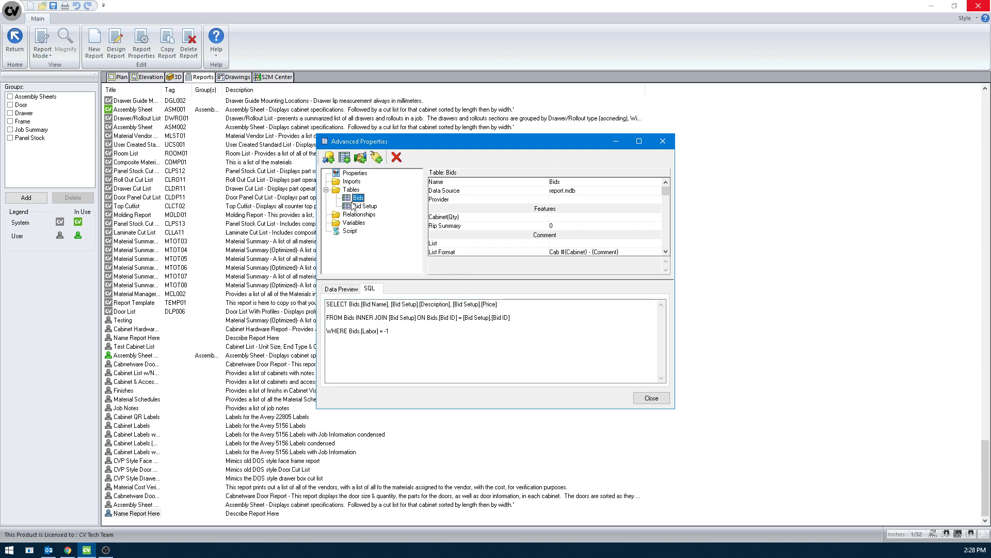
{"action": "left_click", "coordinate": [348, 289]}
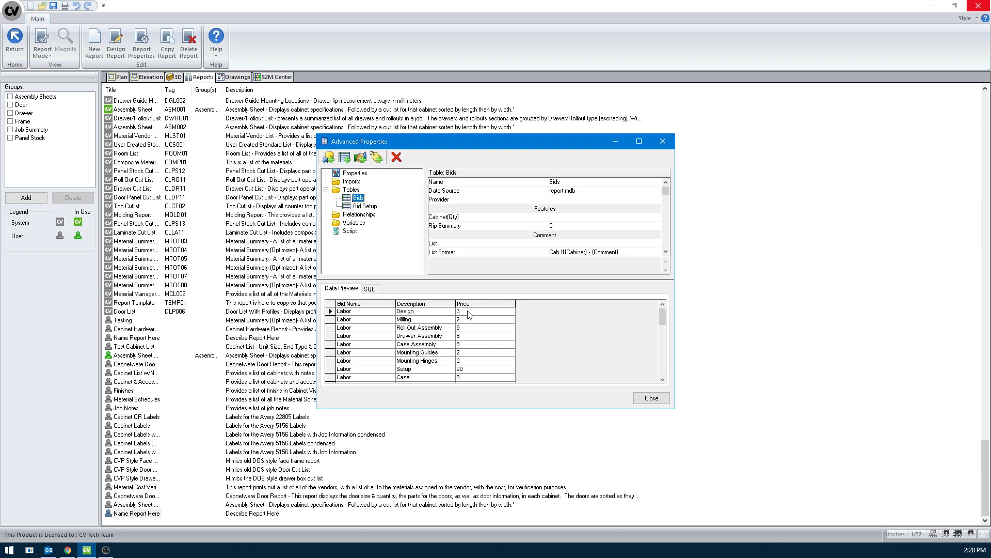
{"action": "left_click", "coordinate": [369, 288]}
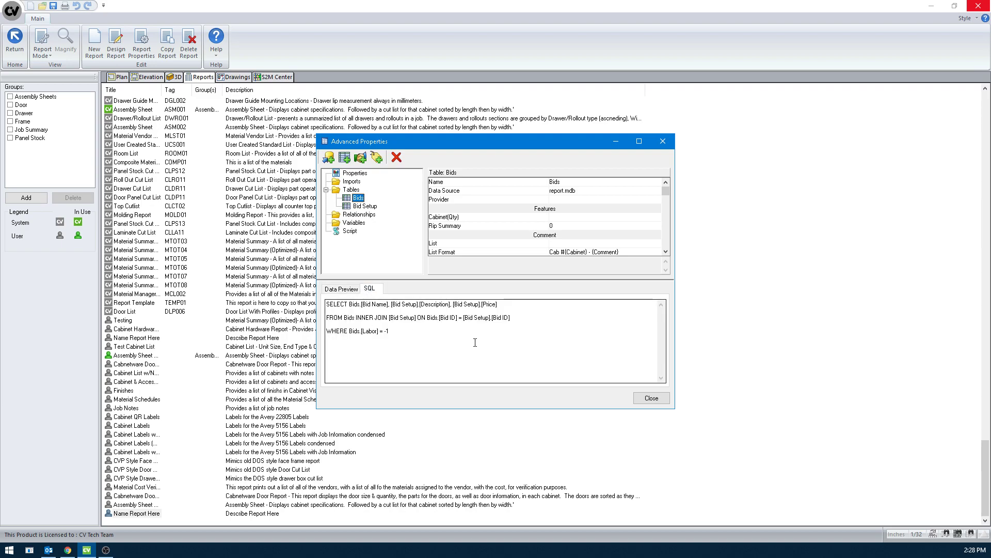
{"action": "left_click", "coordinate": [341, 289]}
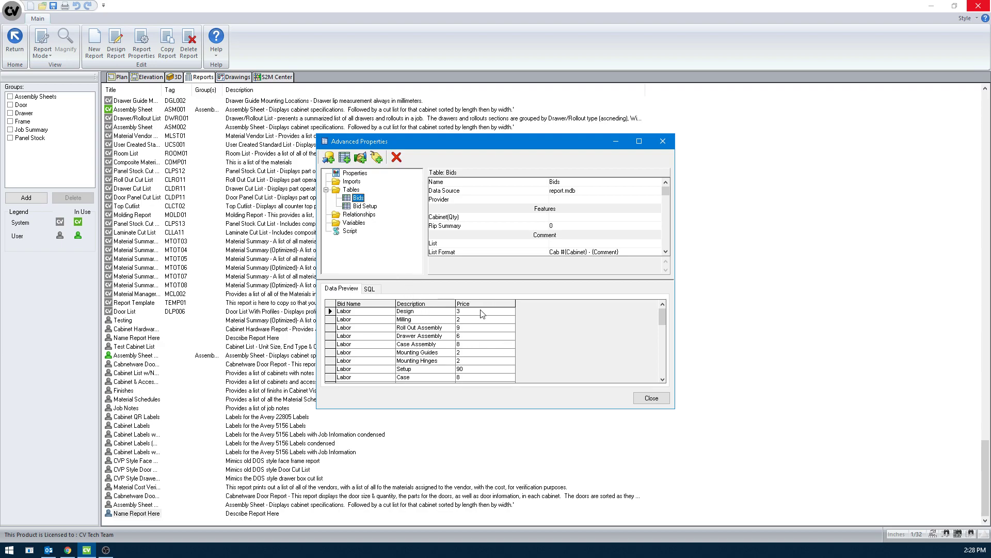
- Inspect the Bid Setup table's columns, then begin creating another report table
{"action": "left_click", "coordinate": [368, 206]}
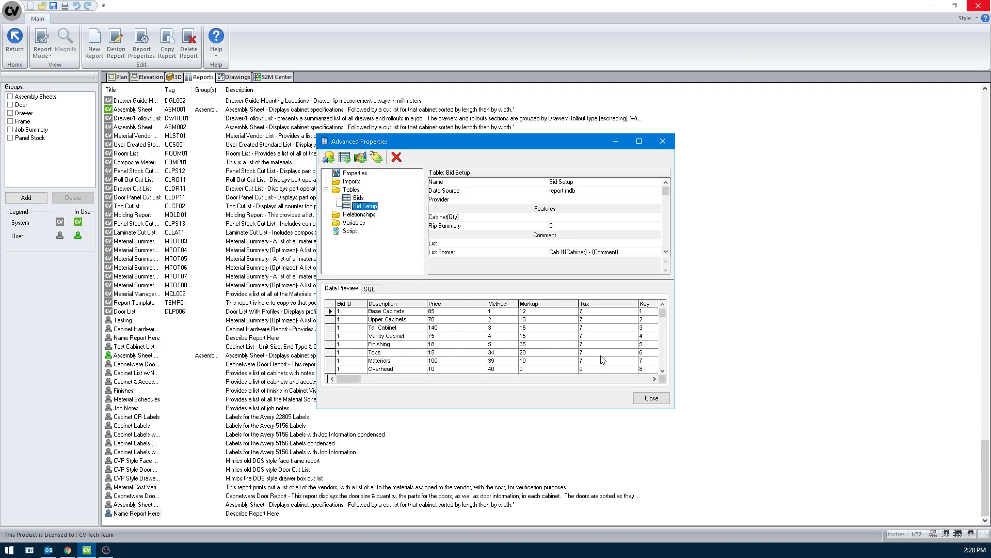
{"action": "left_click", "coordinate": [654, 379]}
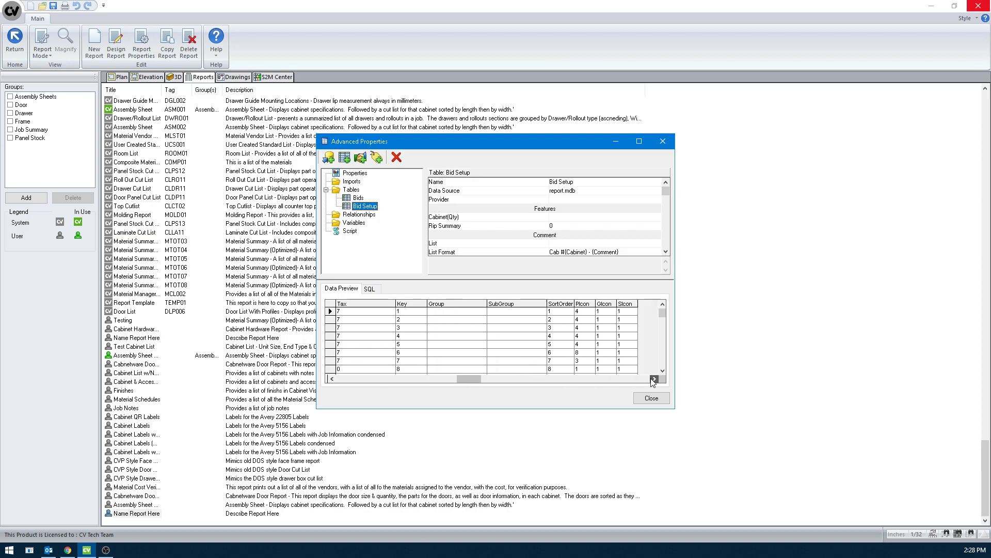
{"action": "left_click", "coordinate": [332, 379]}
{"action": "left_click", "coordinate": [332, 379]}
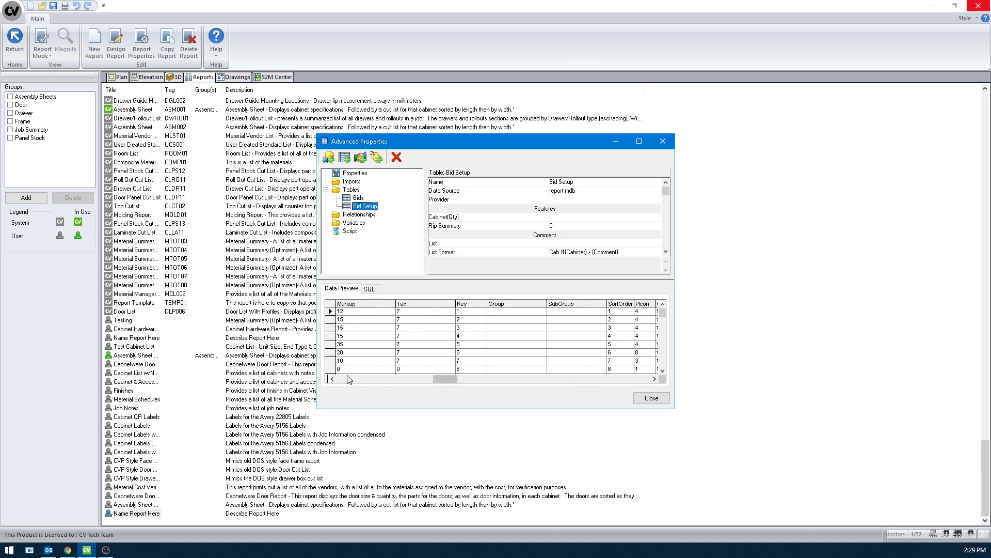
{"action": "left_click", "coordinate": [332, 378]}
{"action": "left_click", "coordinate": [332, 379]}
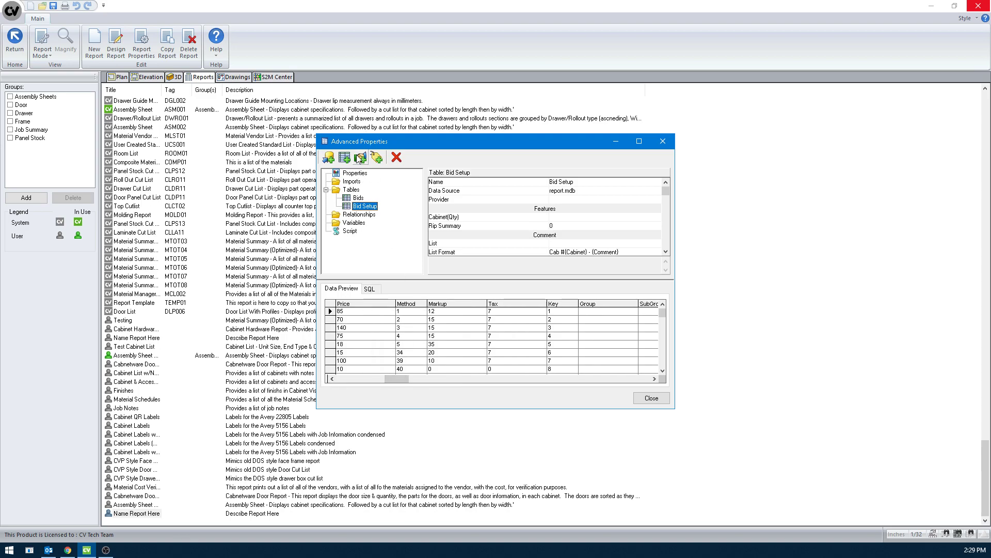
{"action": "left_click", "coordinate": [345, 158]}
- Add a third report table from Bid Methods using its Icon field
{"action": "left_click", "coordinate": [408, 215]}
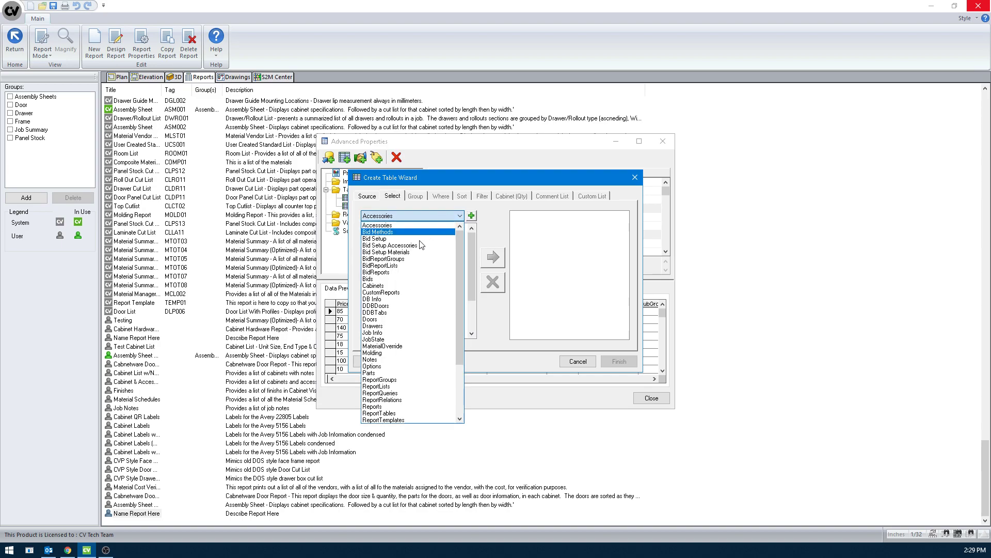
{"action": "left_click", "coordinate": [402, 232]}
{"action": "left_click", "coordinate": [471, 215]}
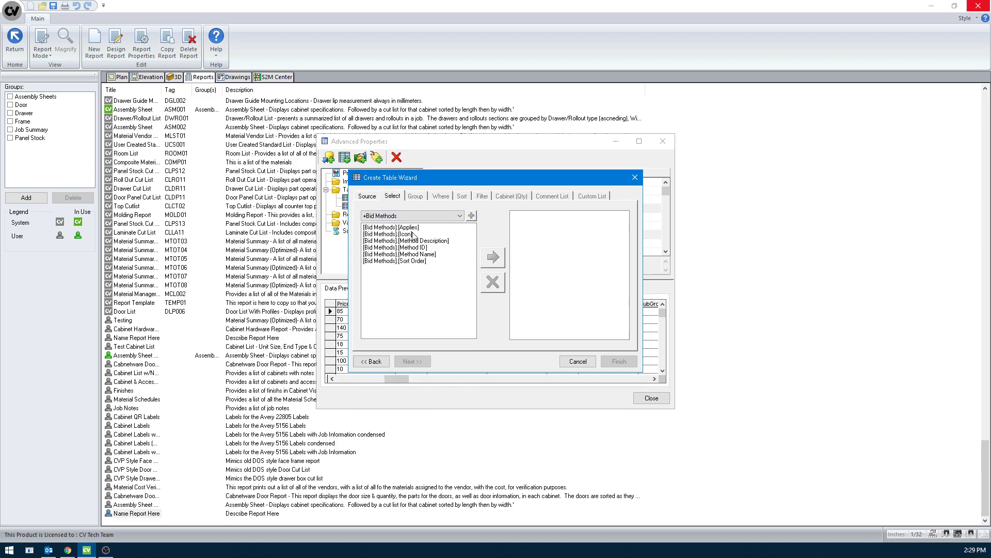
{"action": "double_click", "coordinate": [413, 235]}
{"action": "left_click", "coordinate": [620, 362]}
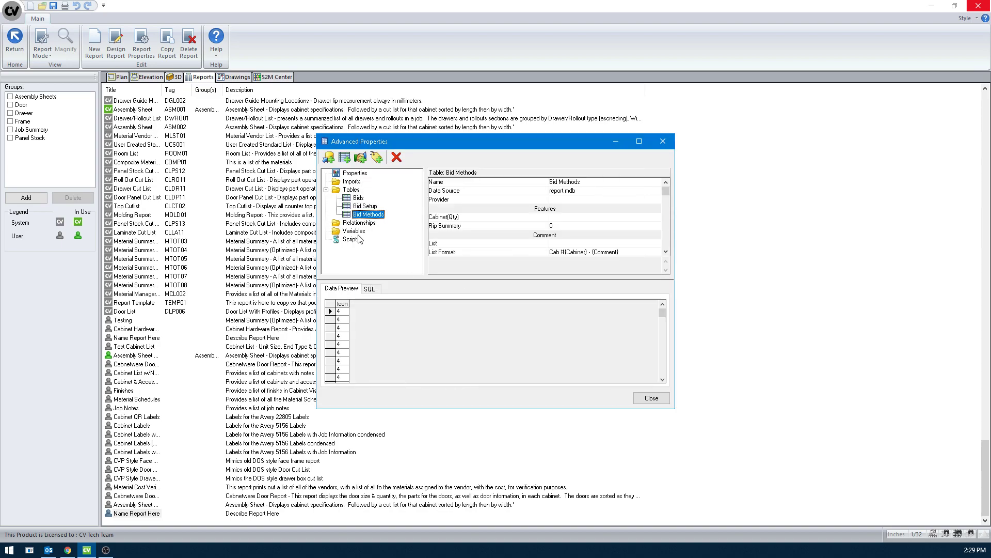
{"action": "left_click", "coordinate": [370, 288]}
- Replace [Bid Methods].[Icon] with * and preview the Bid Methods rows
{"action": "left_click_drag", "start_coordinate": [400, 305], "coordinate": [350, 306]}
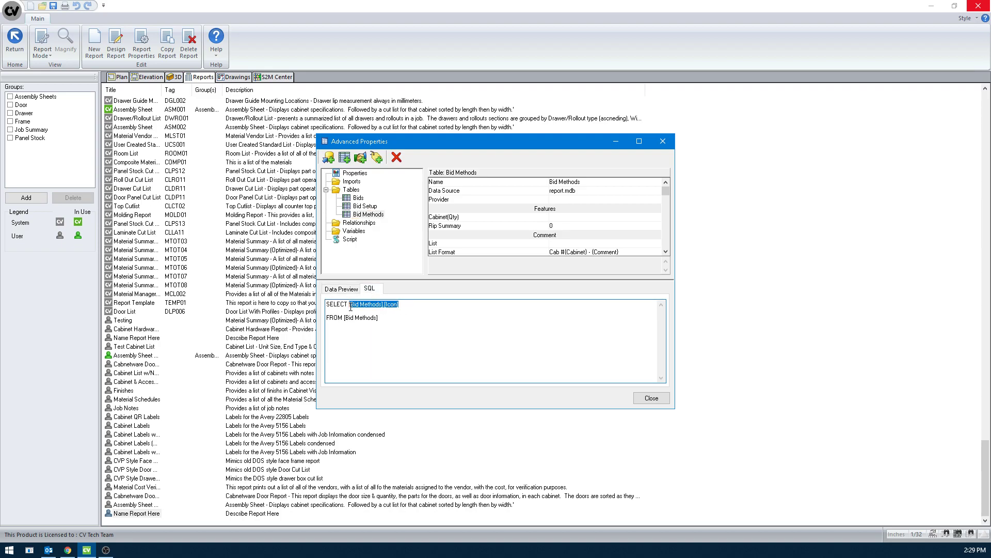
{"action": "type", "text": "*"}
{"action": "left_click", "coordinate": [361, 215]}
{"action": "left_click", "coordinate": [356, 207]}
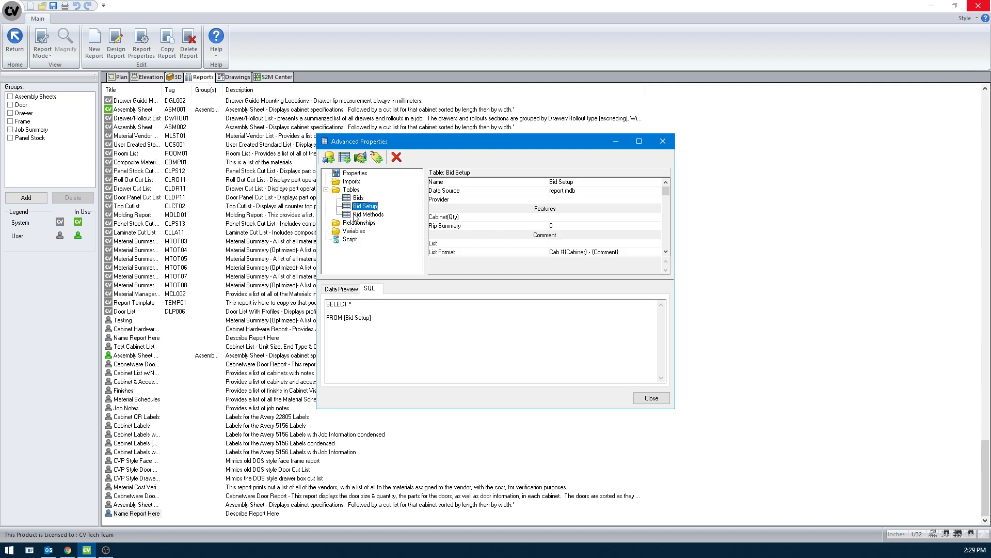
{"action": "left_click", "coordinate": [358, 215]}
{"action": "left_click", "coordinate": [354, 289]}
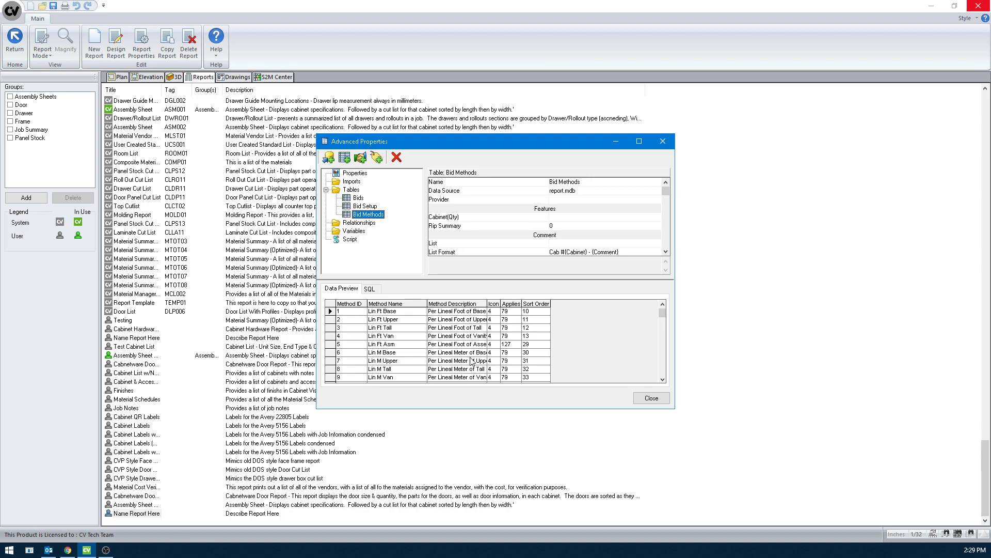
- Parenthesize the Bids join and add INNER JOIN [Bid Methods] ON [Bid Methods].[Method ID] = [Bid Setup].[Method]
{"action": "left_click", "coordinate": [359, 207]}
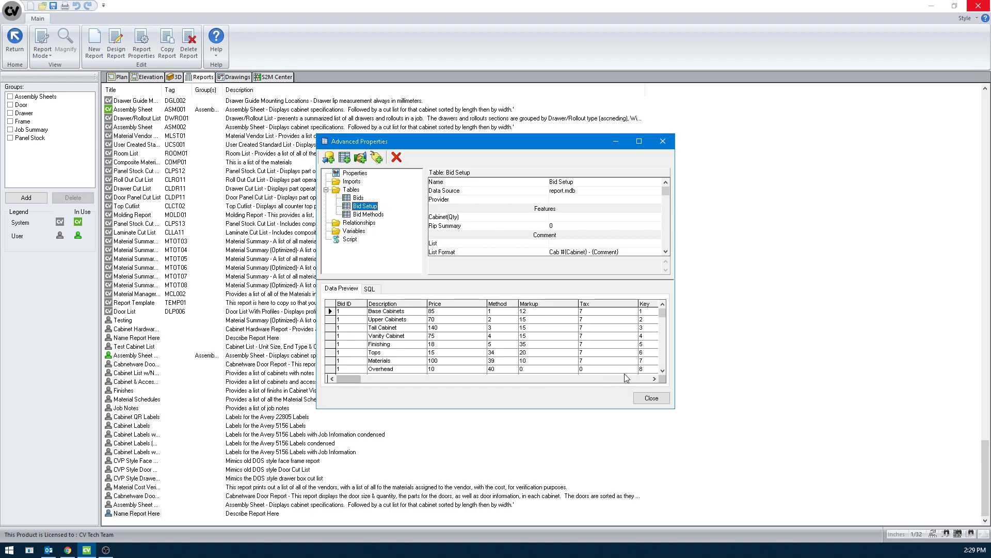
{"action": "left_click", "coordinate": [358, 197]}
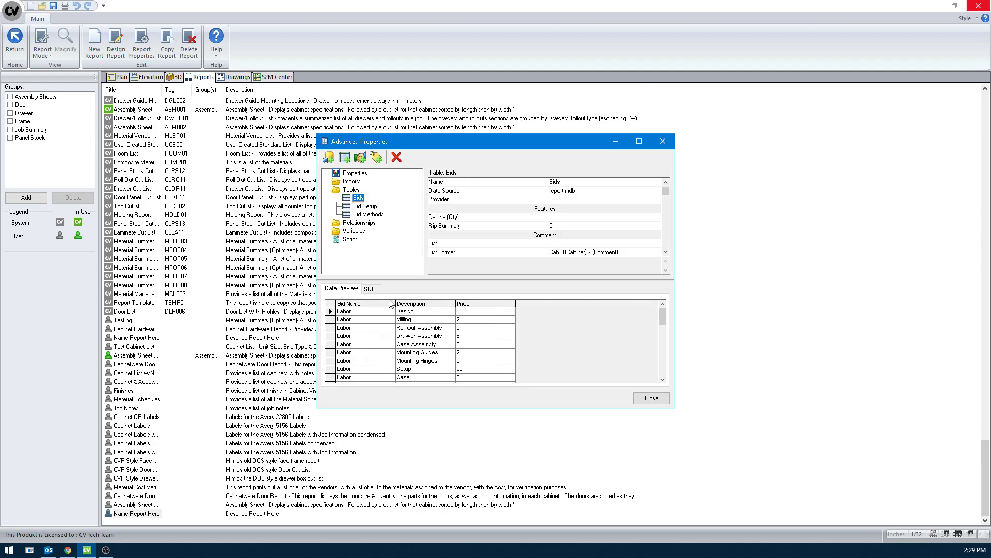
{"action": "left_click", "coordinate": [370, 289]}
{"action": "left_click", "coordinate": [345, 318]}
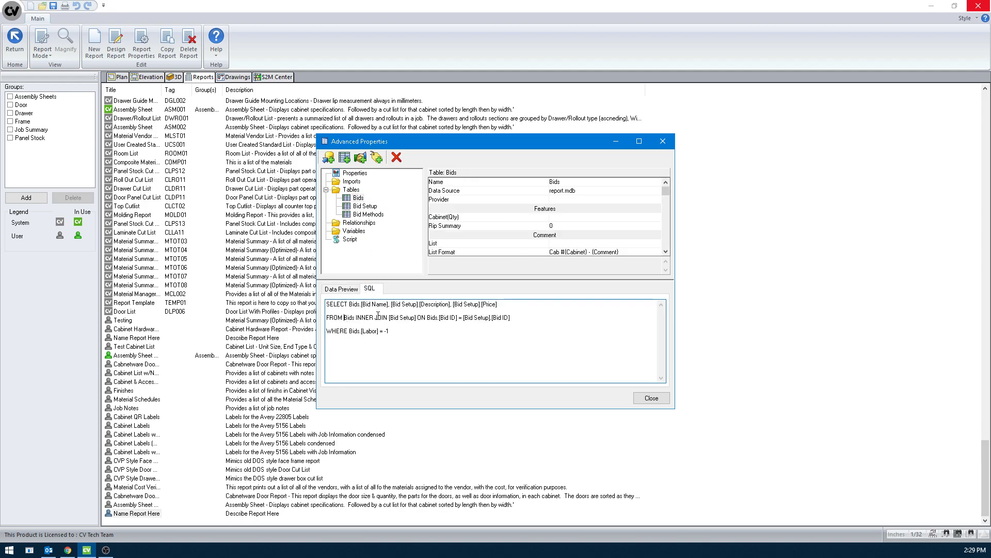
{"action": "type", "text": "("}
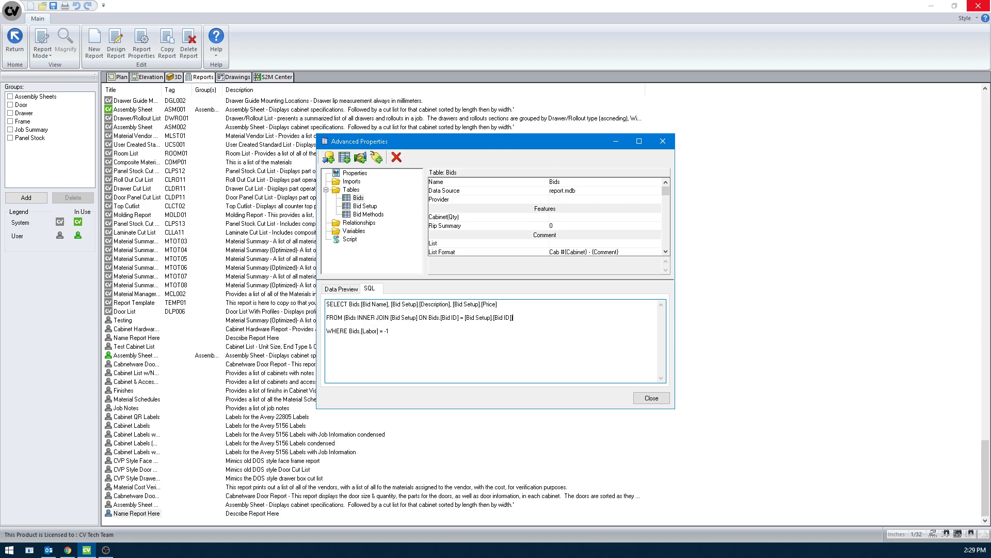
{"action": "type", "text": "INNER JOIN [Bid Methods]"}
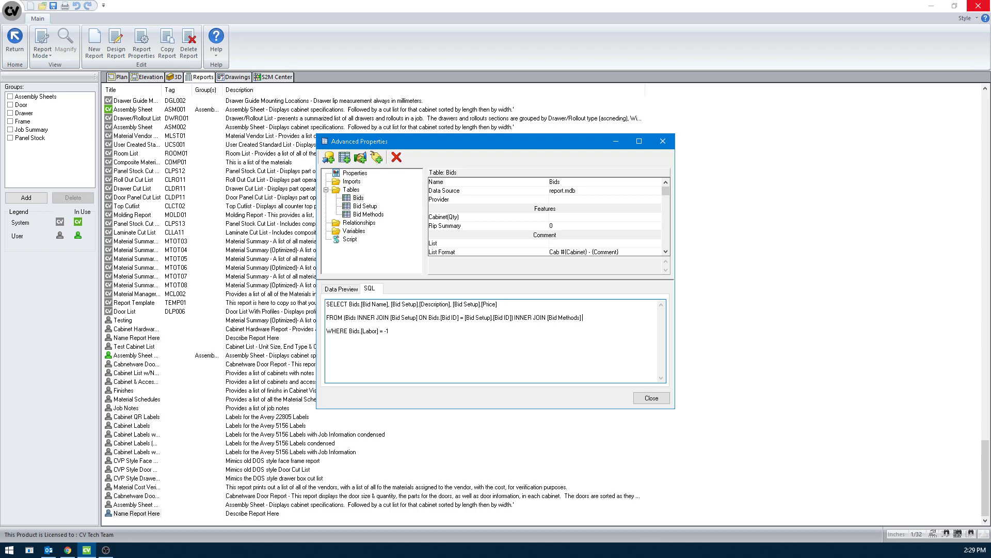
{"action": "type", "text": " ON"}
{"action": "type", "text": " [Bid Methods]."}
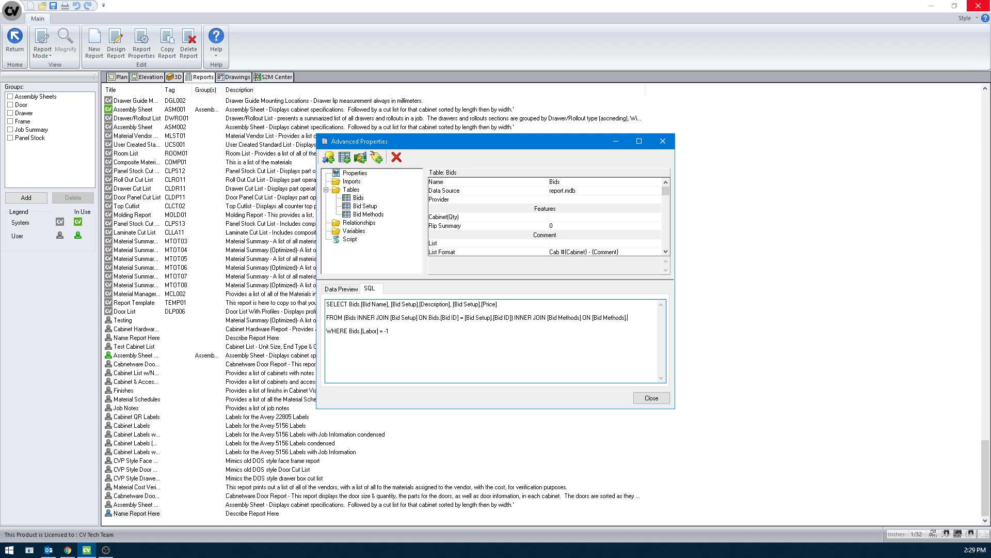
{"action": "type", "text": "[Method ID] ="}
{"action": "key", "text": "BackSpace"}
{"action": "key", "text": "BackSpace"}
{"action": "key", "text": "BackSpace"}
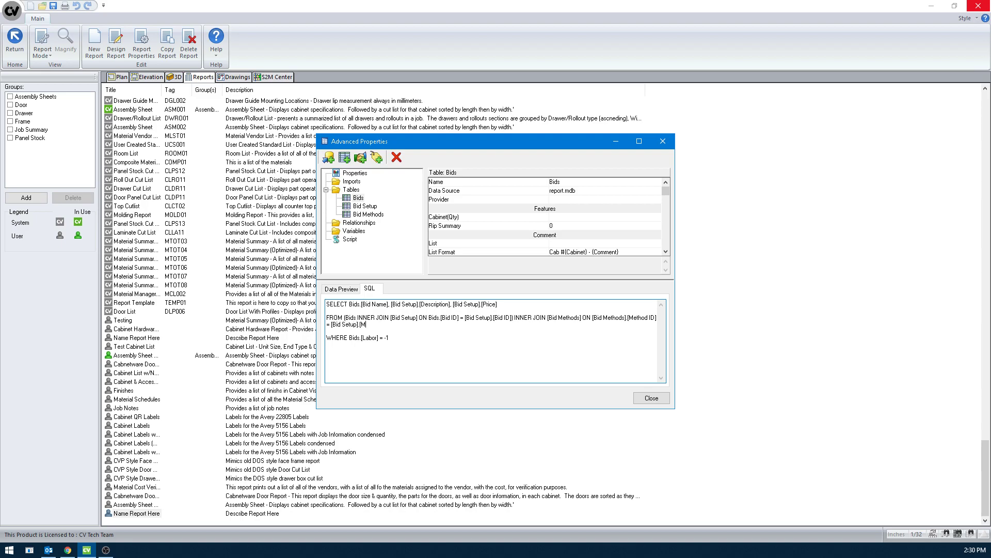
{"action": "type", "text": "ethod"}
{"action": "left_click", "coordinate": [358, 198]}
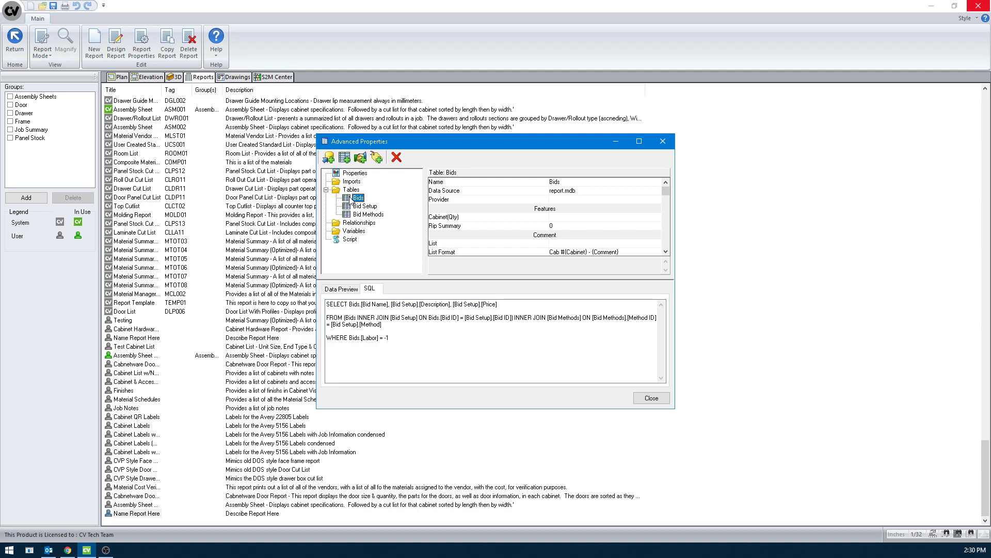
- Check the joined Bids results alongside the Bid Setup and Bid Methods previews
{"action": "left_click", "coordinate": [349, 291]}
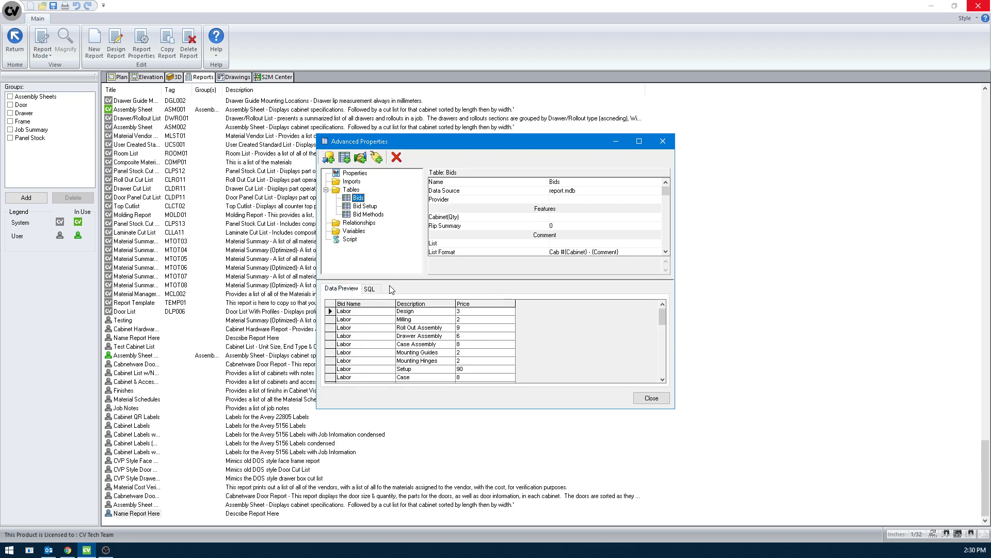
{"action": "left_click", "coordinate": [364, 205]}
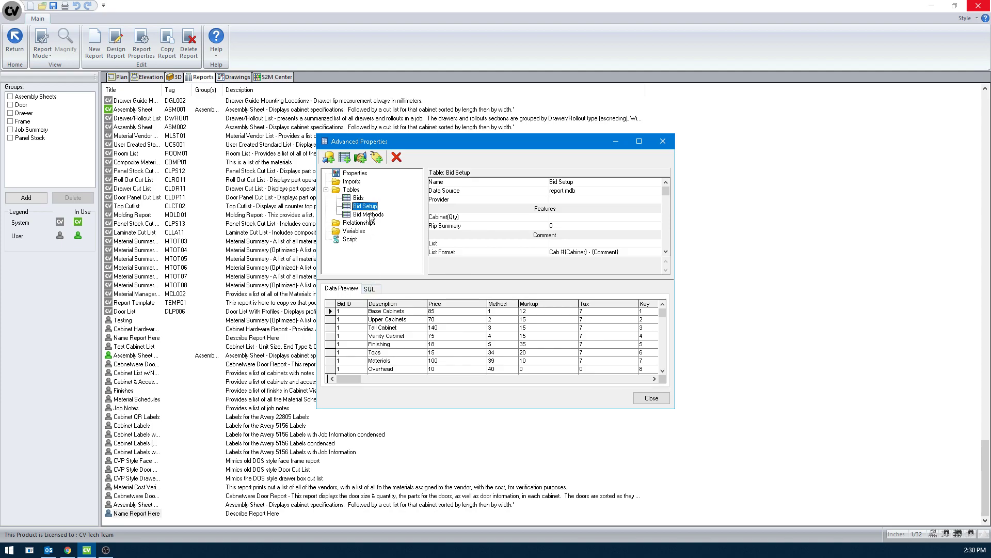
{"action": "left_click", "coordinate": [358, 198]}
{"action": "left_click", "coordinate": [365, 215]}
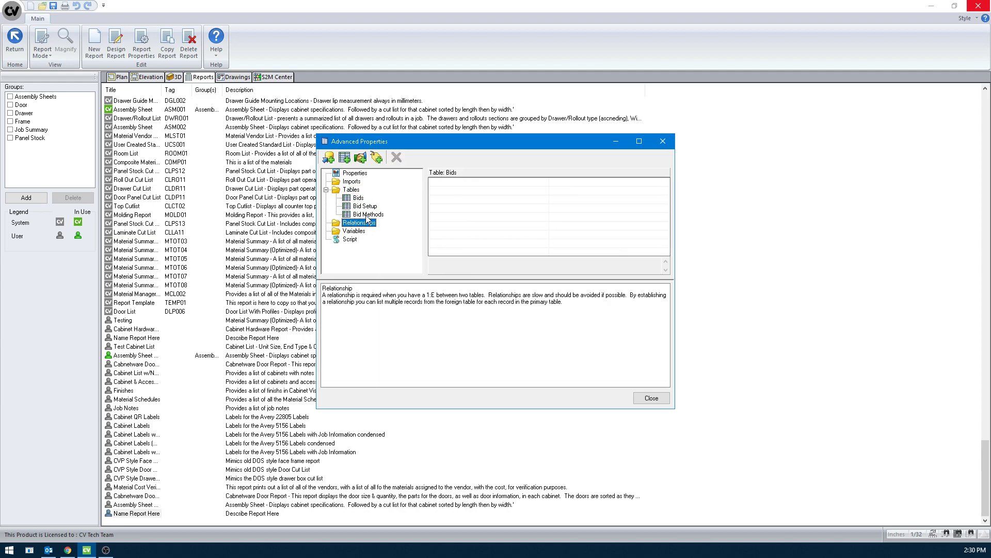
{"action": "left_click", "coordinate": [357, 199]}
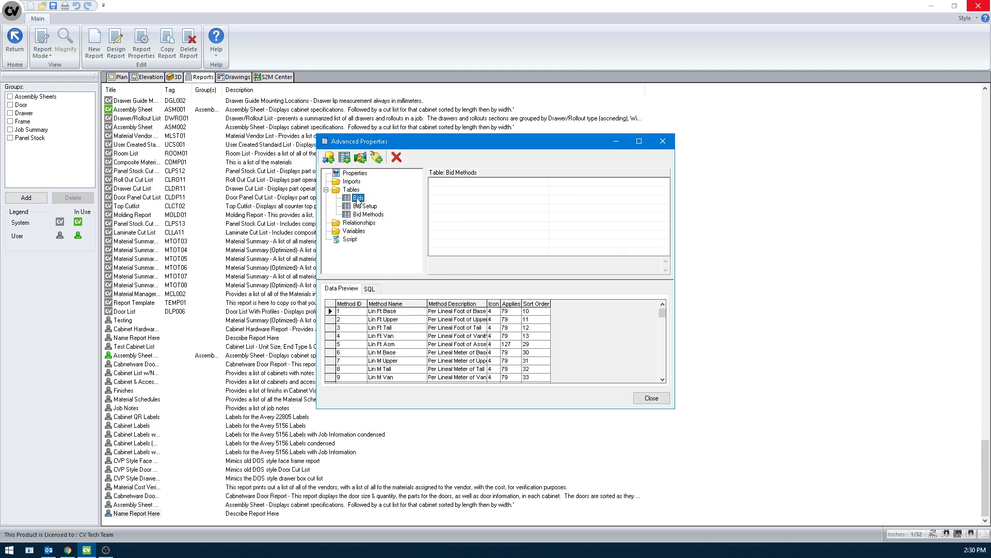
{"action": "left_click", "coordinate": [377, 293]}
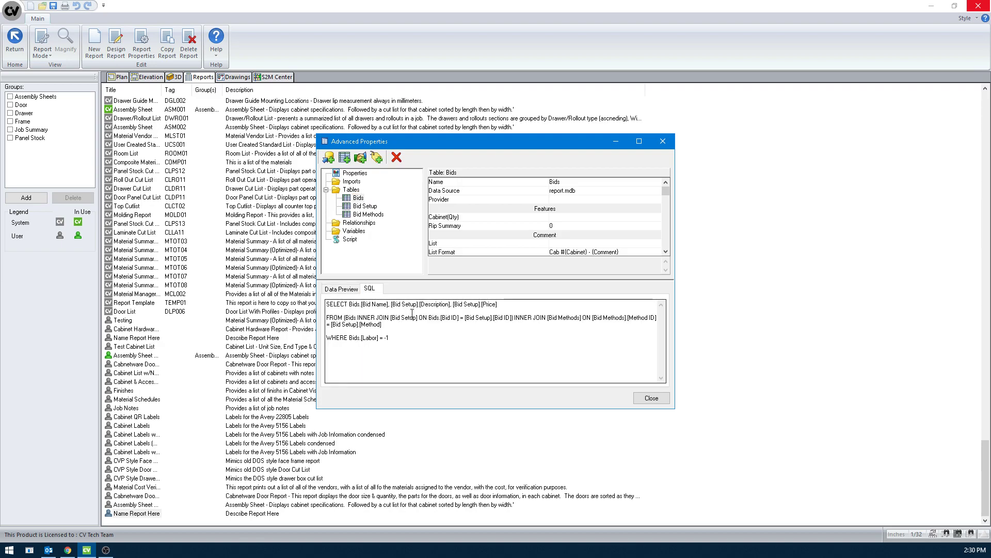
- Append , [Bid Methods].[Method Description] to the Bids SELECT line and review the results
{"action": "left_click", "coordinate": [524, 307]}
{"action": "type", "text": ", "}
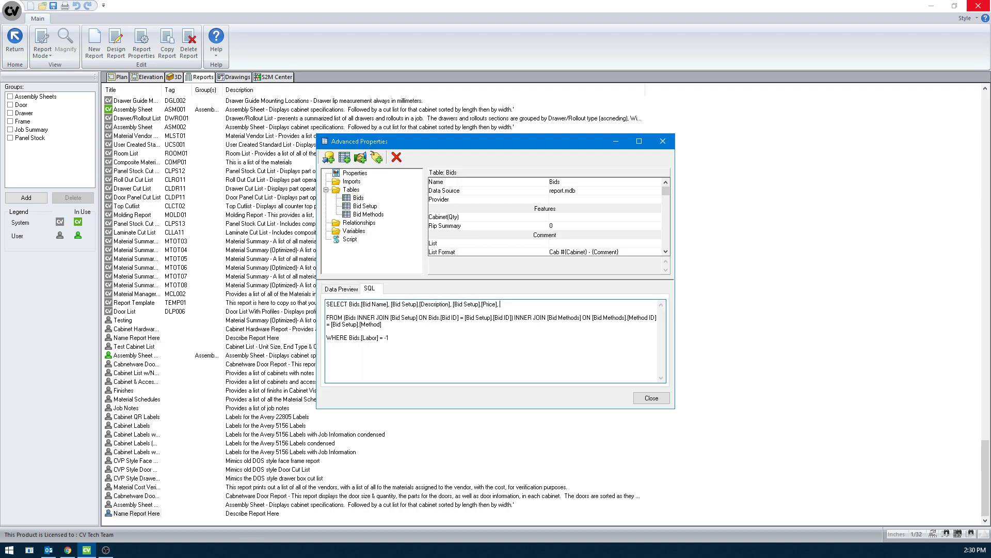
{"action": "type", "text": "[Bid Methods].[Method Description"}
{"action": "left_click", "coordinate": [358, 199]}
{"action": "left_click", "coordinate": [356, 292]}
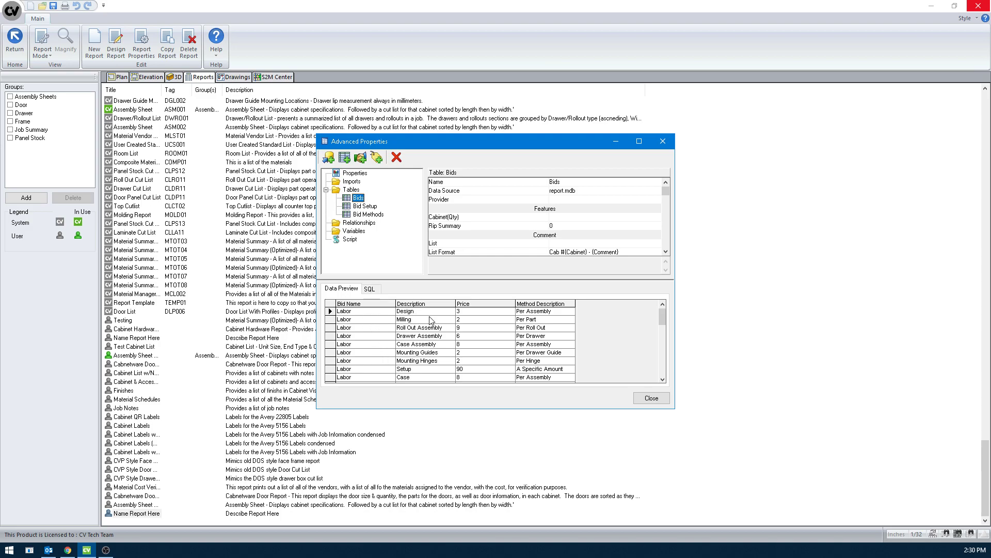
{"action": "left_click", "coordinate": [464, 319]}
{"action": "scroll", "coordinate": [439, 377], "scroll_direction": "down", "scroll_amount": 3}
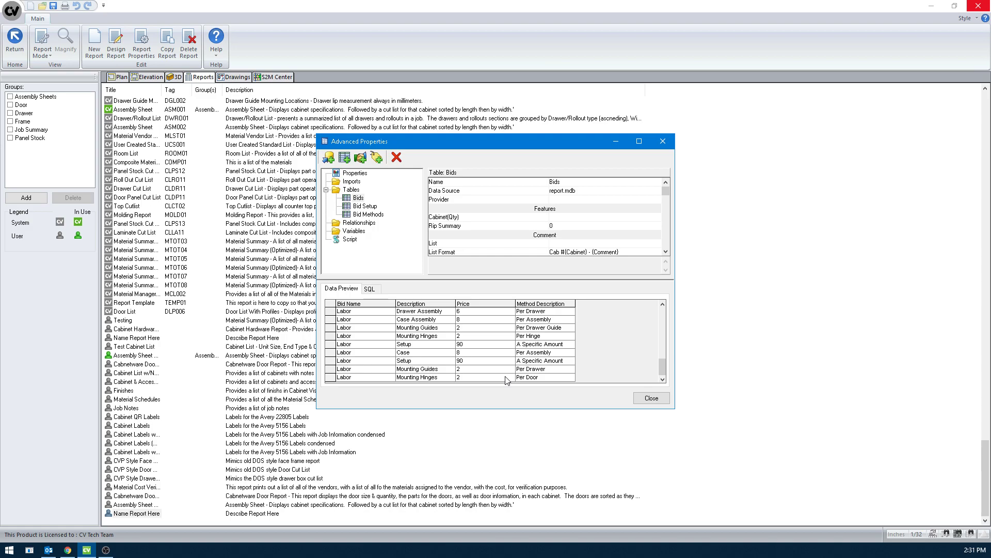
- Recheck the Bid Setup and Bid Methods previews, then close the advanced report properties
{"action": "left_click", "coordinate": [365, 208]}
{"action": "left_click", "coordinate": [366, 214]}
{"action": "left_click", "coordinate": [365, 207]}
{"action": "left_click", "coordinate": [366, 214]}
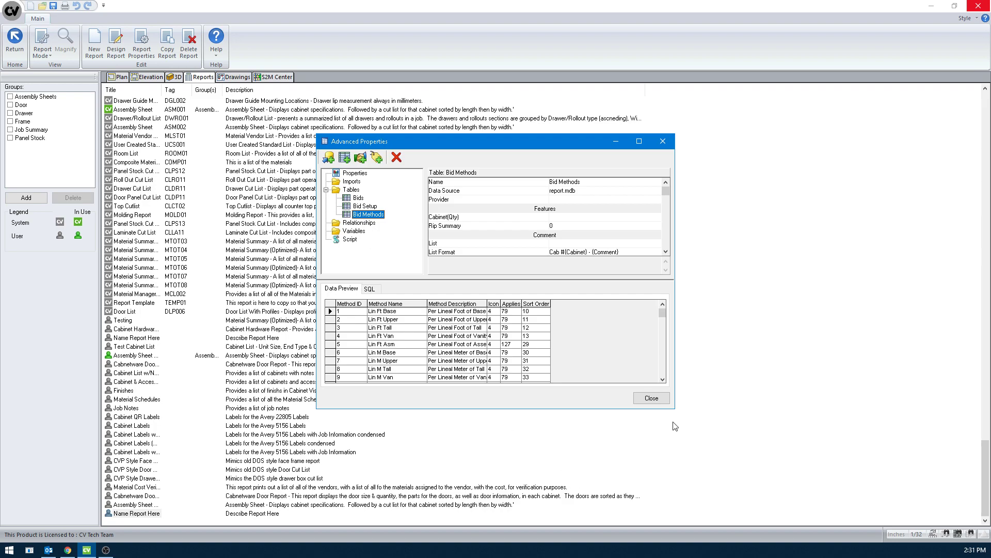
{"action": "left_click", "coordinate": [652, 398]}
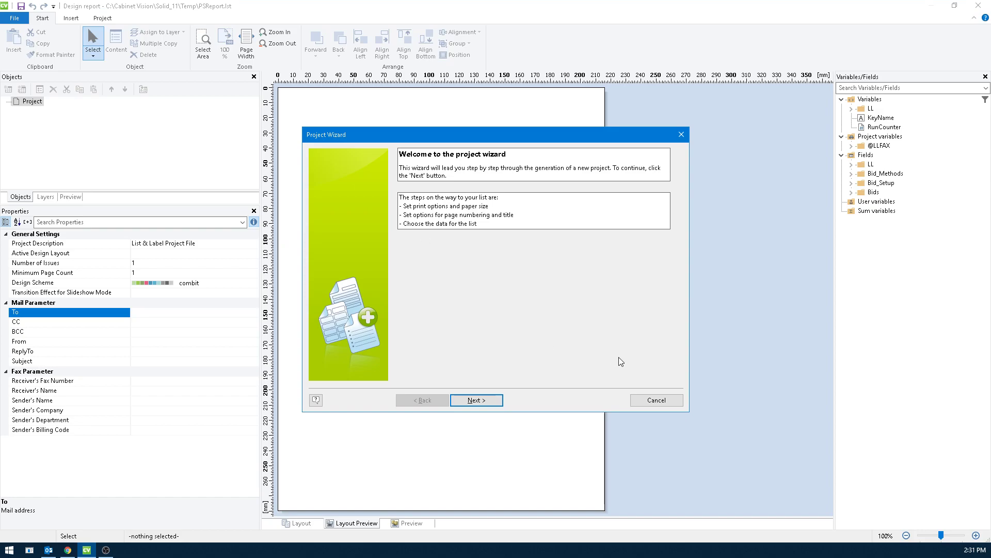
- Cancel the Project Wizard and close the Design report window
{"action": "left_click", "coordinate": [641, 402]}
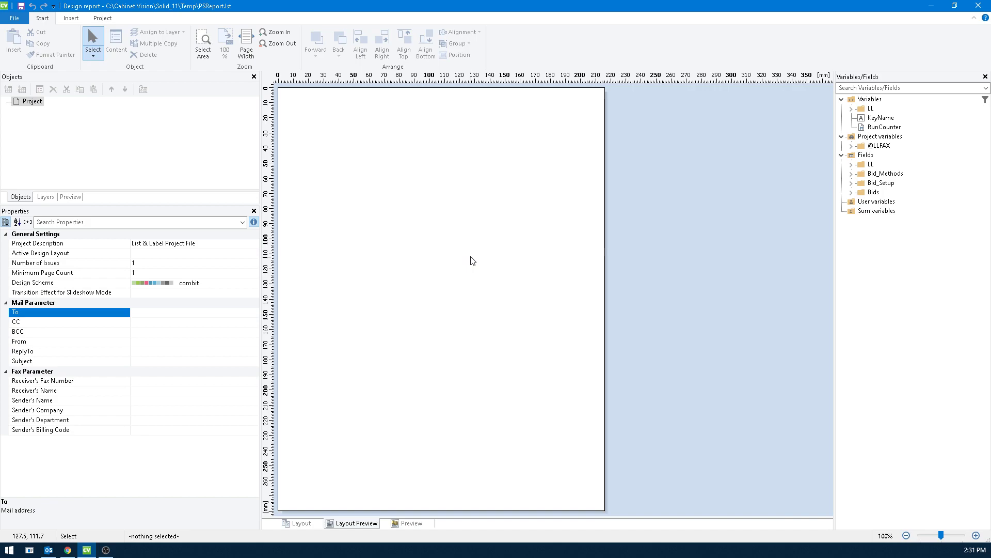
{"action": "left_click", "coordinate": [980, 8]}
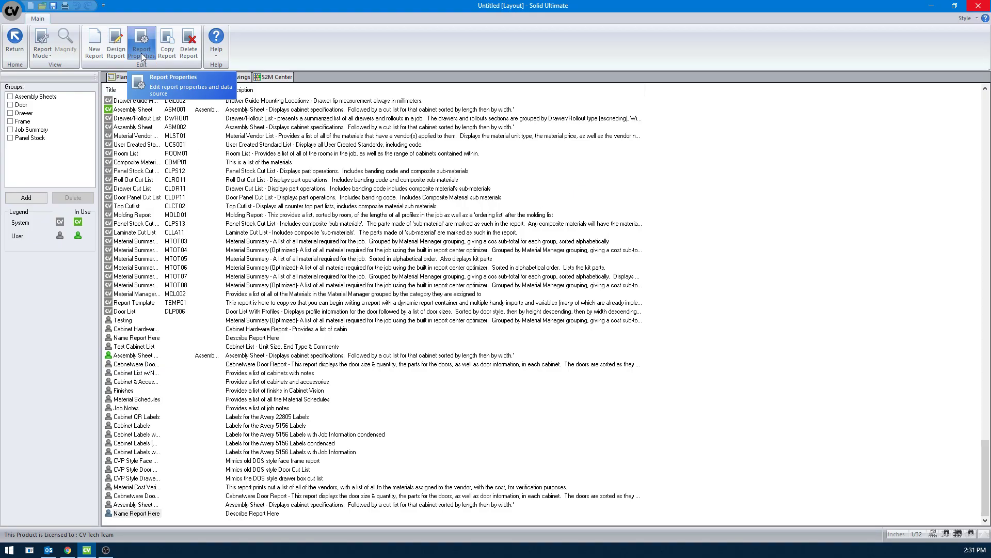
- Reopen Advanced Properties and preview the joined Bids rows with bid name, description, price and method description
{"action": "left_click", "coordinate": [118, 53]}
{"action": "left_click", "coordinate": [141, 52]}
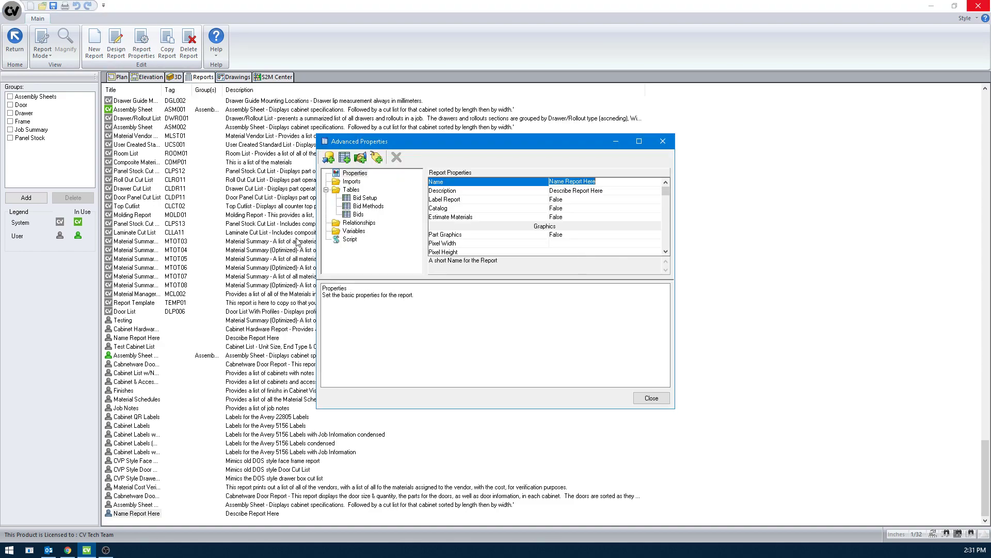
{"action": "left_click", "coordinate": [360, 200]}
{"action": "left_click", "coordinate": [362, 207]}
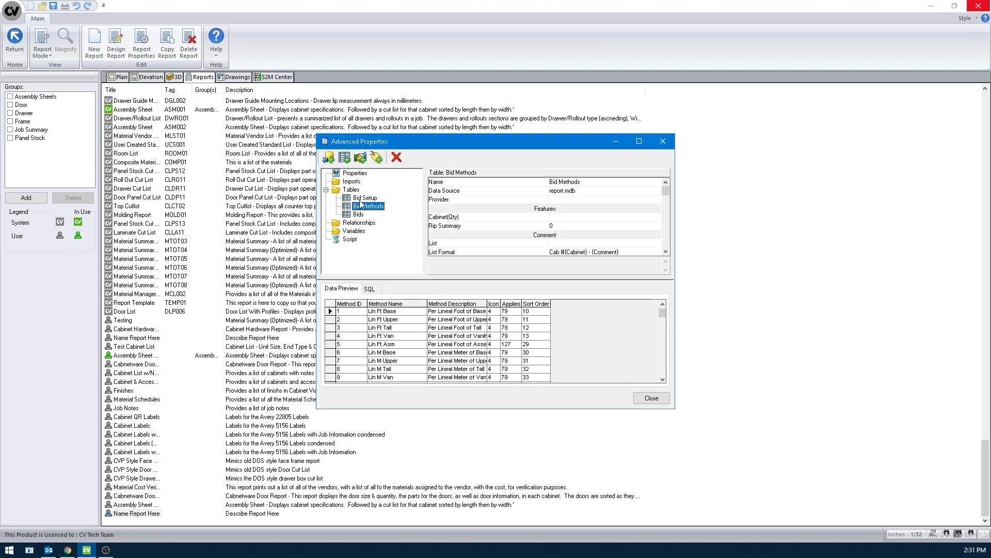
{"action": "left_click", "coordinate": [362, 200]}
{"action": "left_click", "coordinate": [358, 214]}
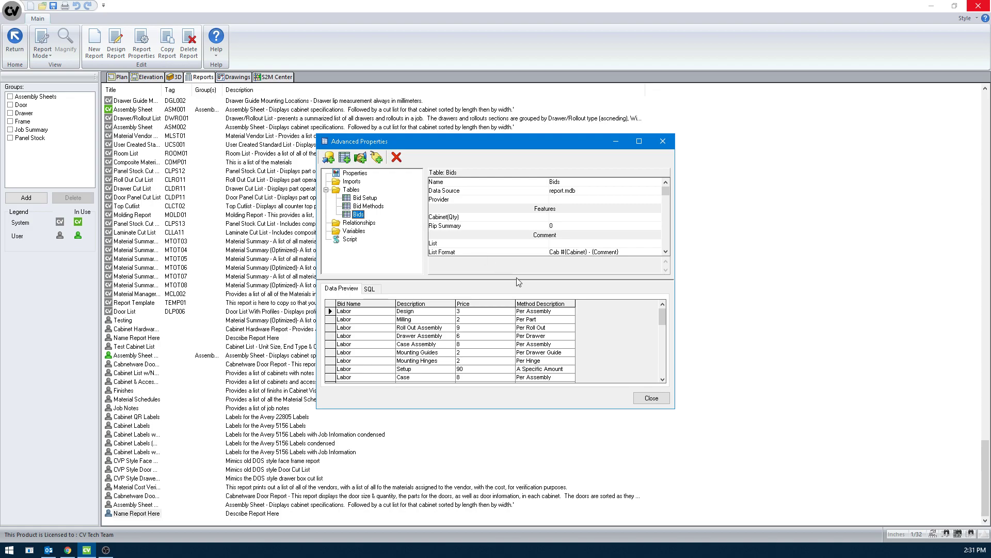